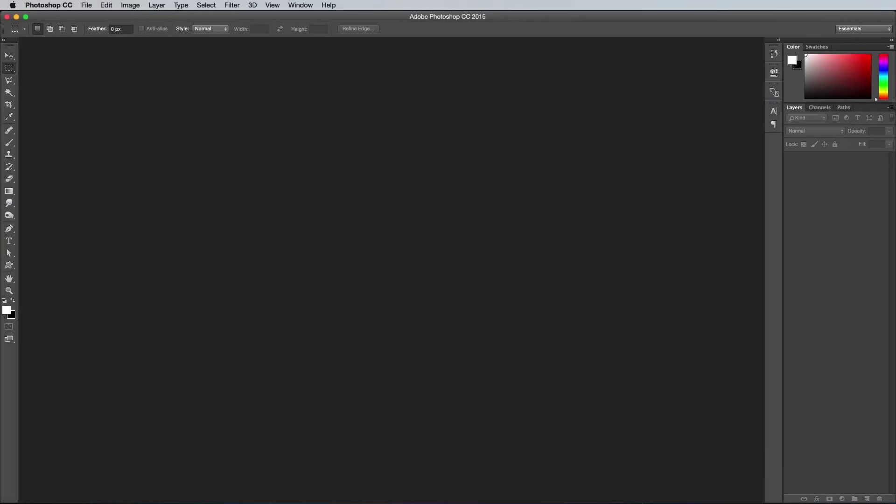
Create a new 2000 × 1300 px document and fill the whole canvas black.
left_click(89, 5)
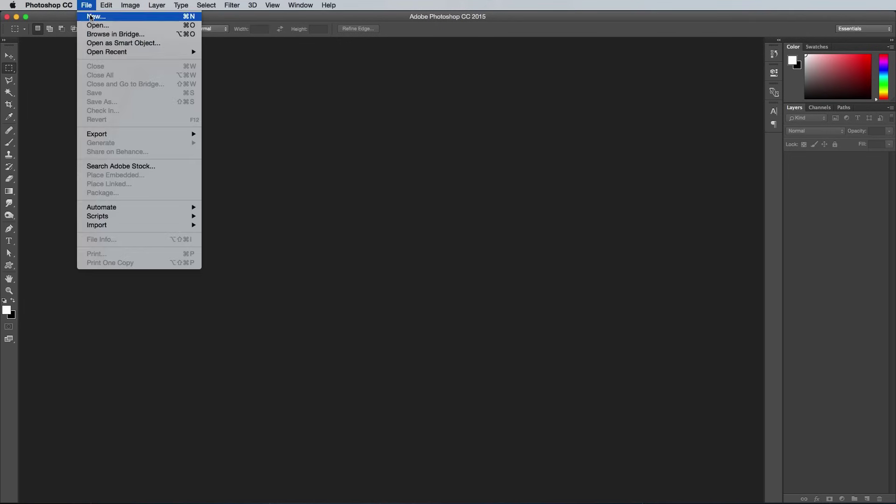
left_click(90, 17)
key("Tab")
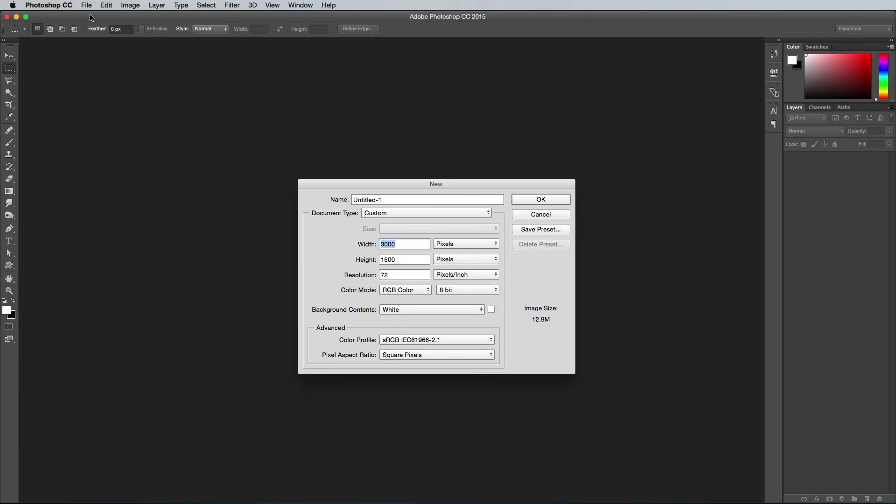
type("2")
key("Tab")
type("130")
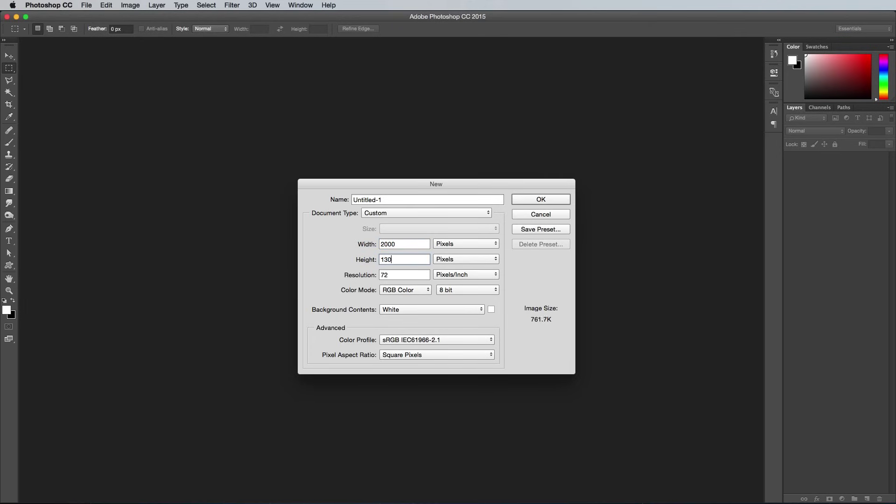
key("Return")
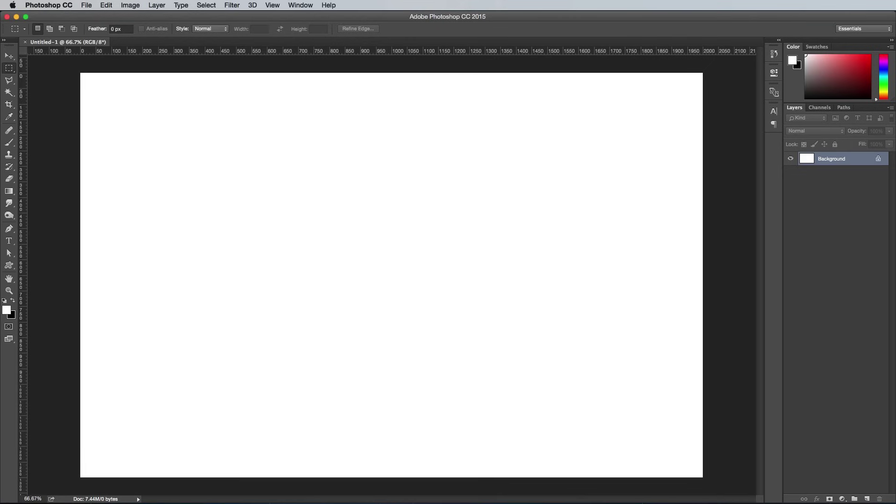
key("super+BackSpace")
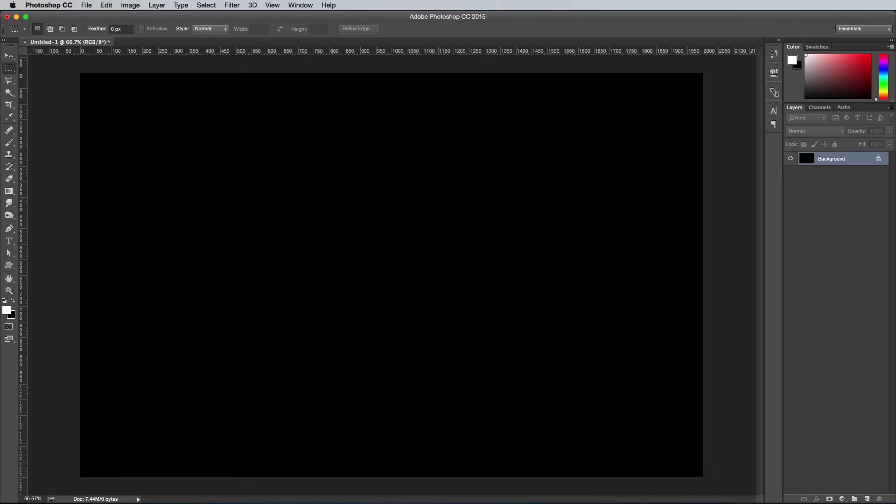
key("t")
Set LAZER in AXIS Extra Bold, enlarge it about 150% and move it toward the centre.
left_click(113, 28)
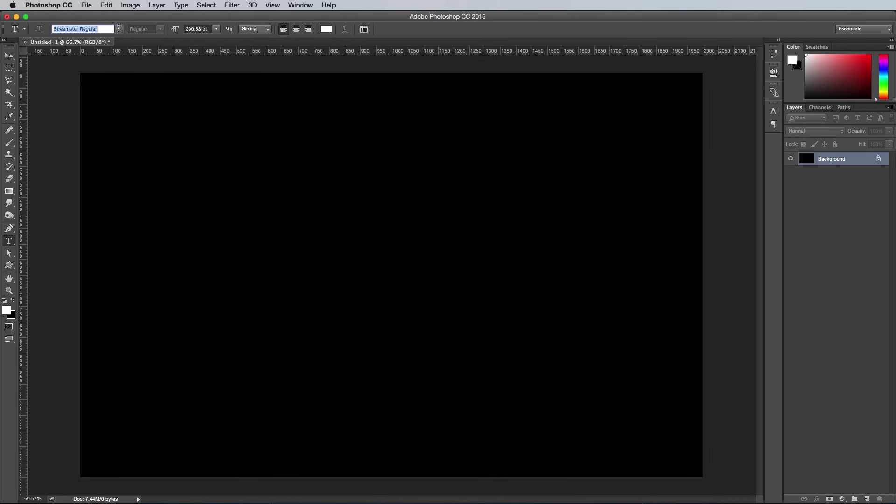
type("axis")
key("Return")
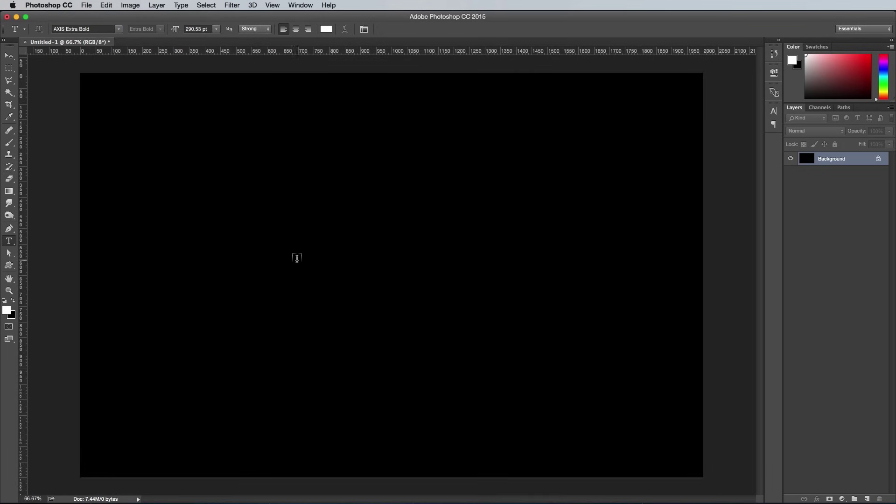
left_click(297, 258)
type("LAZER")
key("ctrl+Return")
key("ctrl+t")
left_click_drag(296, 185, 230, 158)
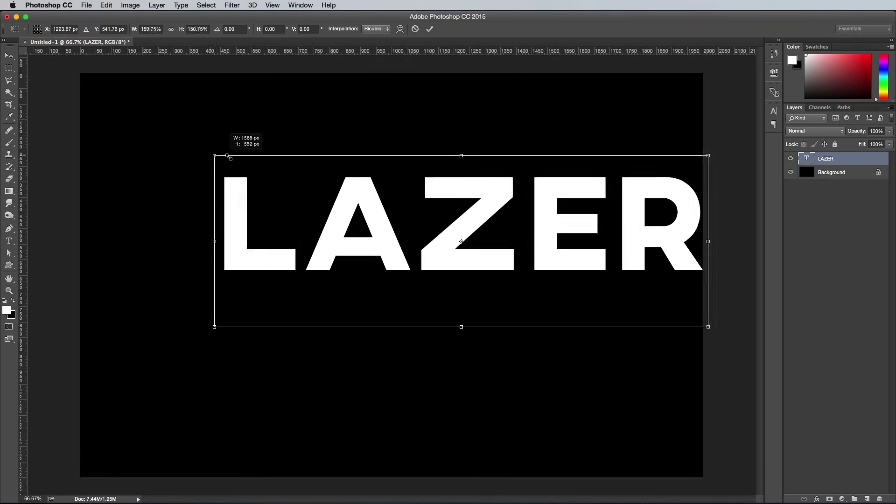
left_click_drag(461, 241, 405, 323)
key("Return")
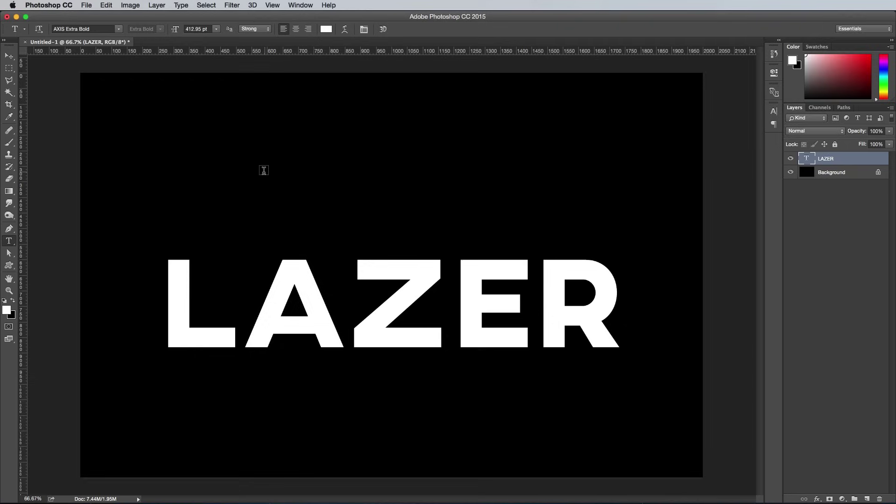
Add TURBO in Streamster Regular, scale it down and place it over LAZER's upper left.
left_click(264, 169)
type("TURBO")
key("ctrl+a")
left_click(83, 29)
type("stre")
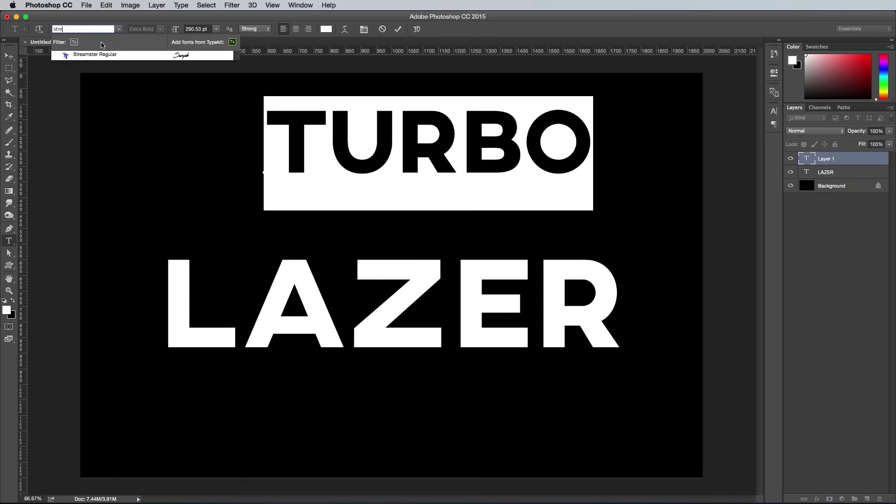
left_click(95, 53)
left_click(304, 143)
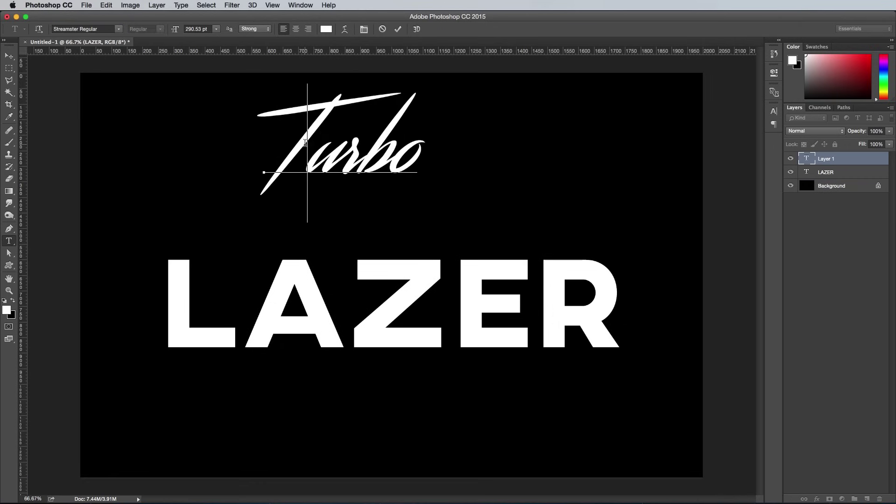
left_click(9, 56)
key("ctrl+t")
left_click_drag(337, 150, 294, 234)
left_click_drag(379, 171, 420, 116)
right_click(375, 229)
key("Escape")
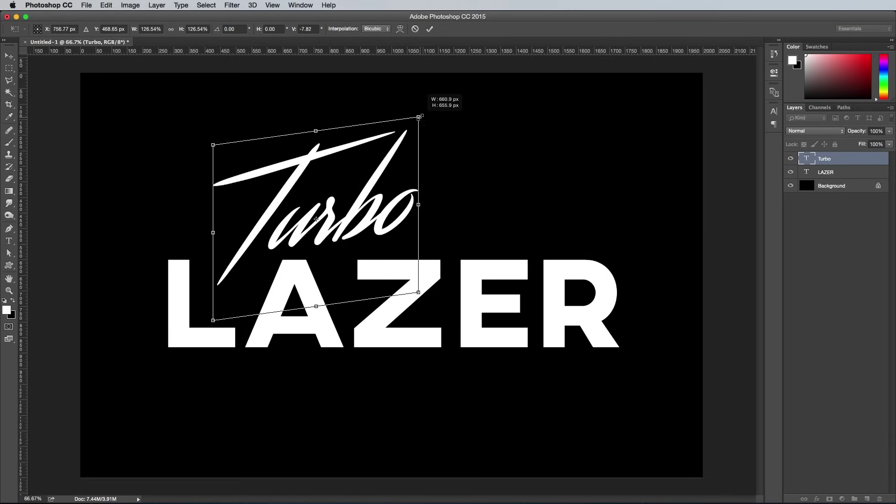
key("Return")
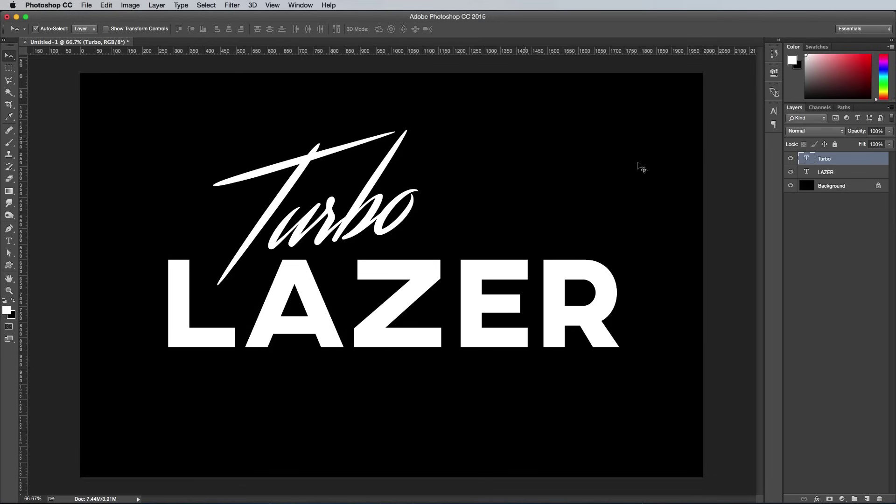
left_click(835, 173)
Convert LAZER to a shape, duplicate it, and name the layers Outline and Centre.
right_click(840, 173)
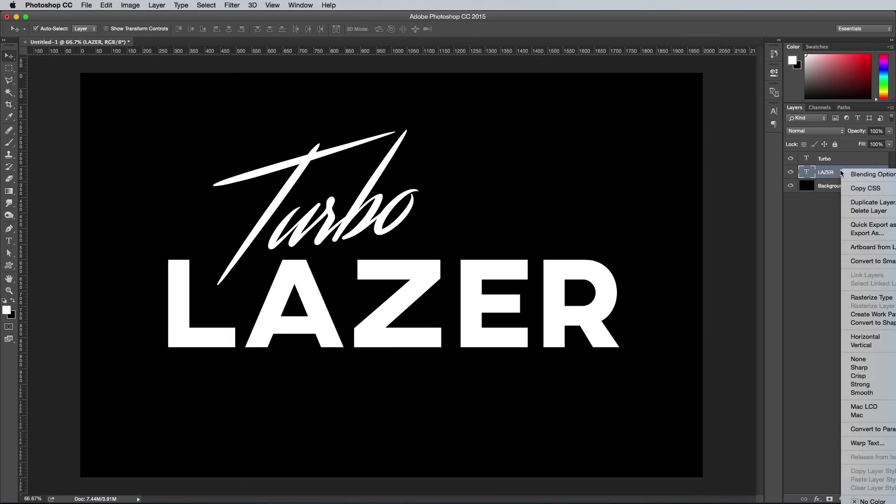
left_click(869, 323)
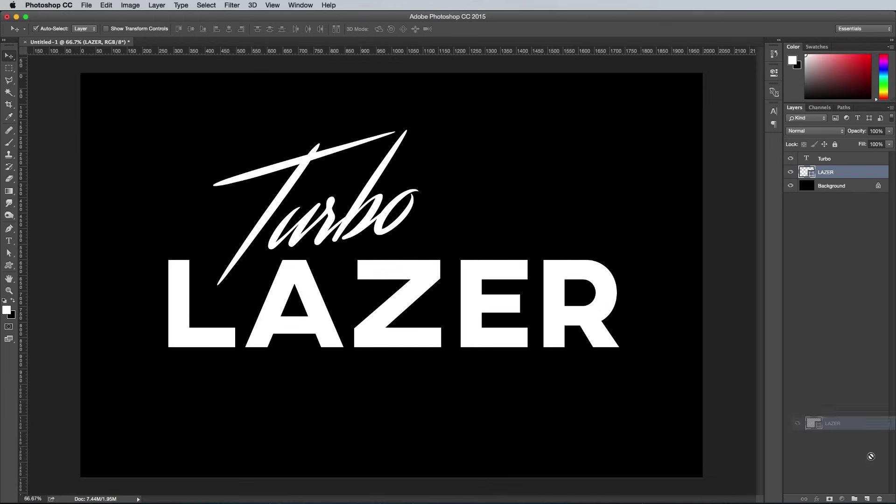
left_click_drag(849, 174, 867, 498)
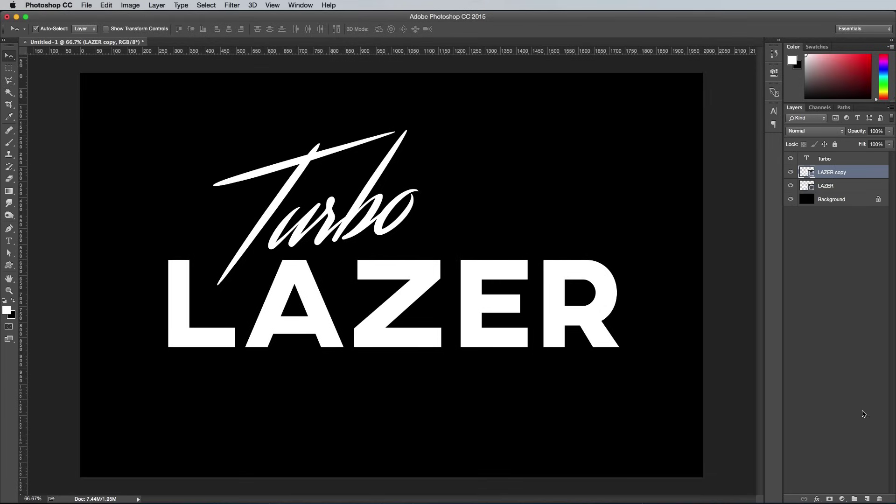
type("Outline")
key("Tab")
type("Centre")
key("Return")
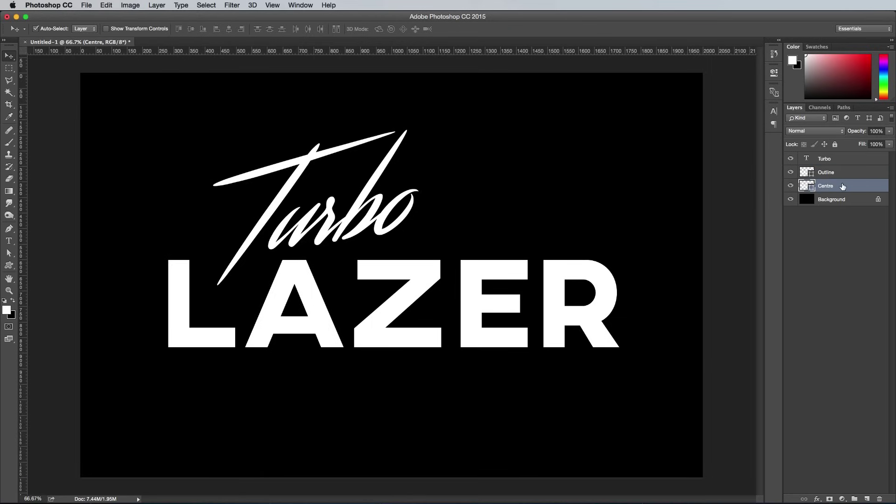
Give the Outline shape no fill and a red 10 pt stroke.
left_click(847, 174)
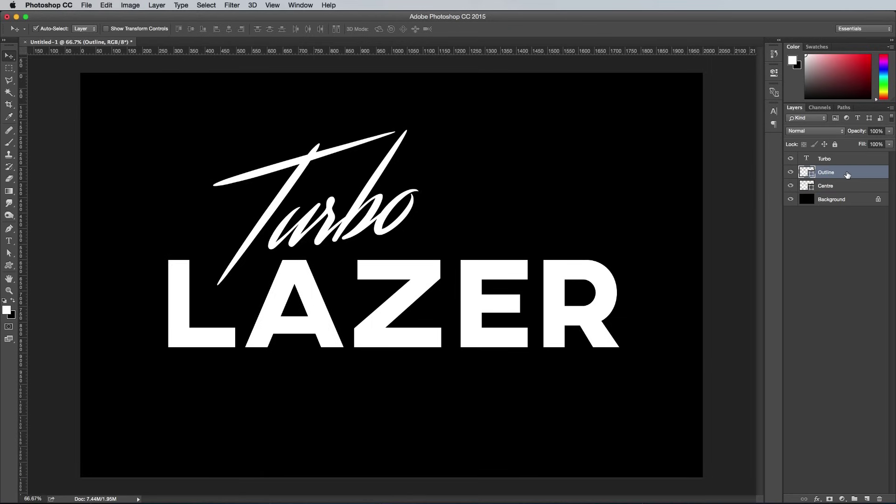
left_click(9, 253)
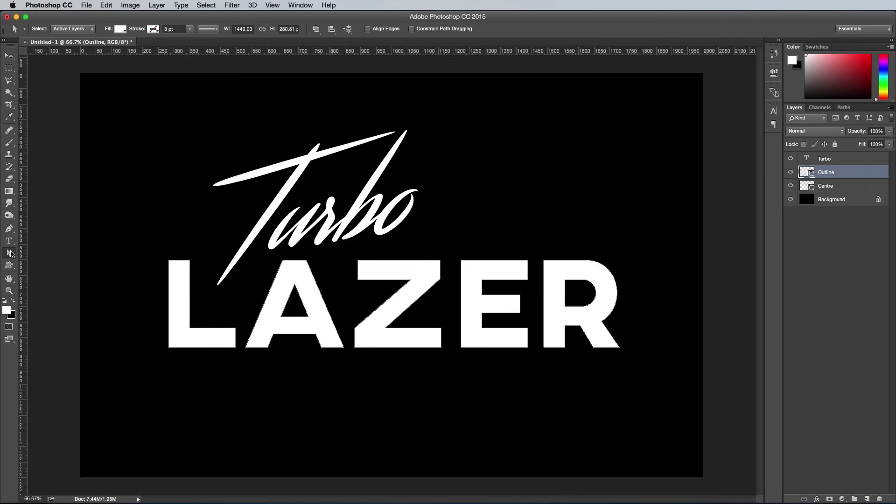
left_click(126, 33)
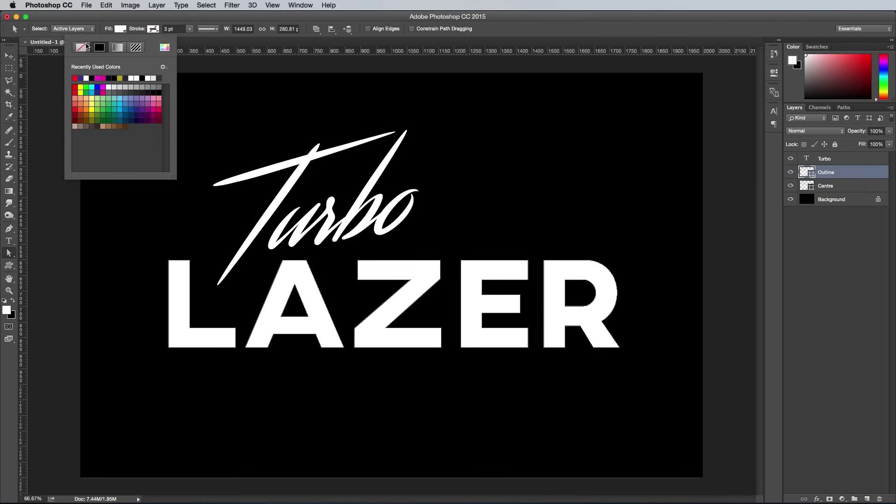
left_click(80, 49)
left_click(157, 31)
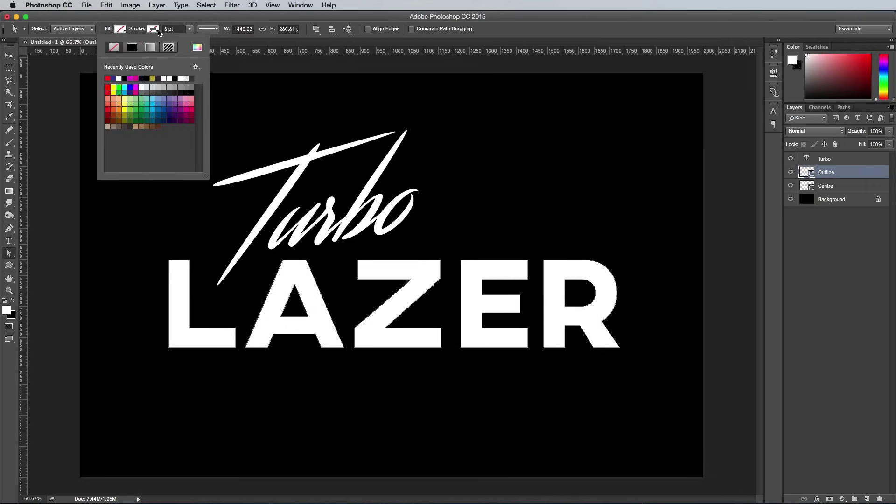
left_click(109, 77)
left_click(165, 29)
type("10")
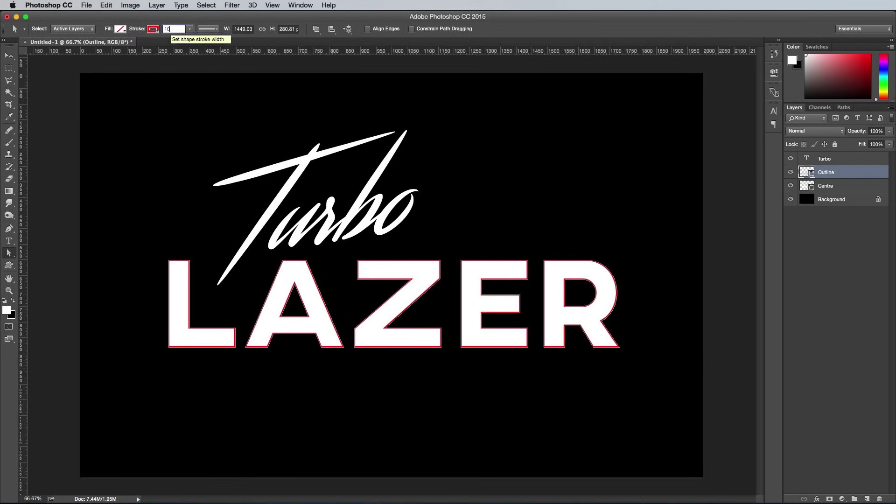
key("Return")
Align the stroke outside the letters and toggle layer visibility to check the result.
left_click(208, 29)
left_click(175, 131)
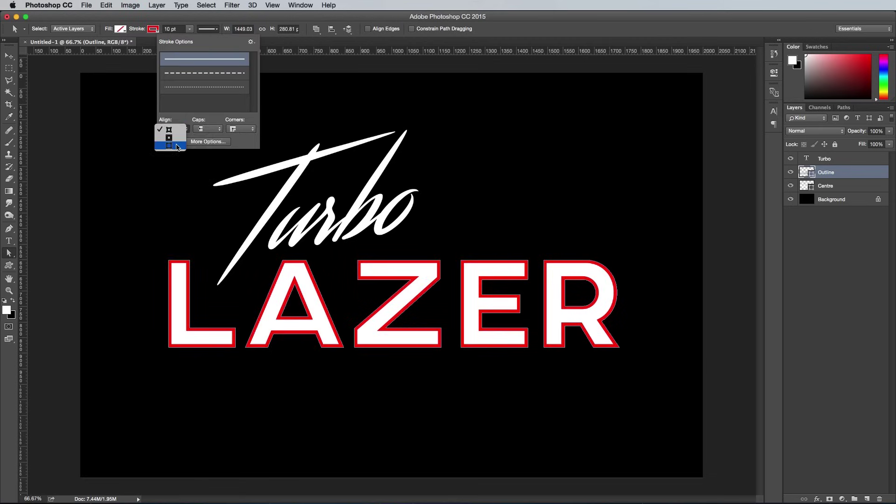
left_click(177, 147)
left_click(272, 37)
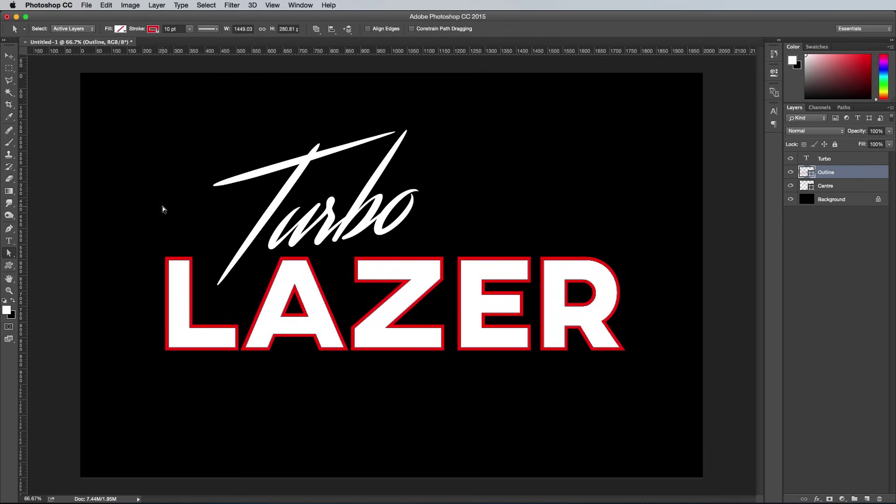
left_click(790, 185)
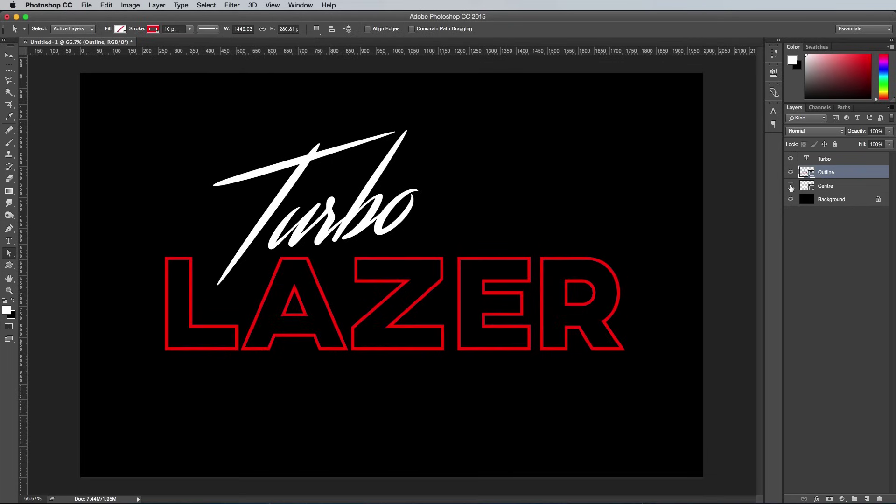
left_click(790, 185)
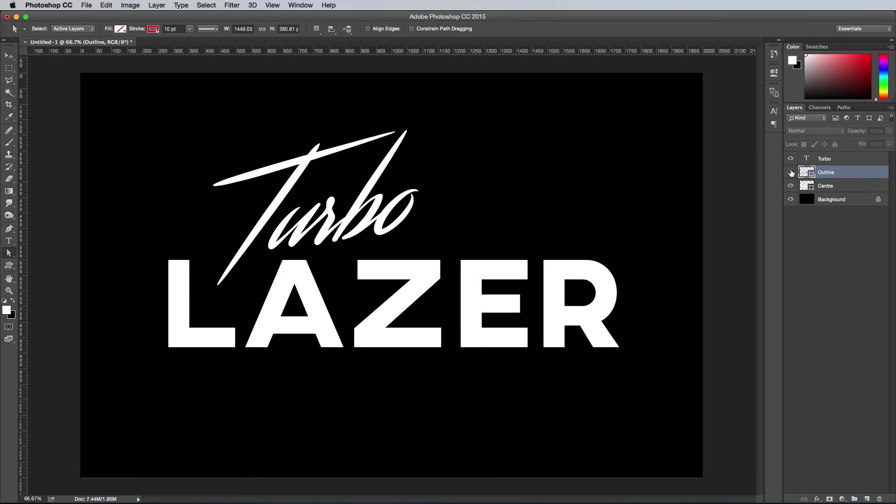
left_click(791, 172)
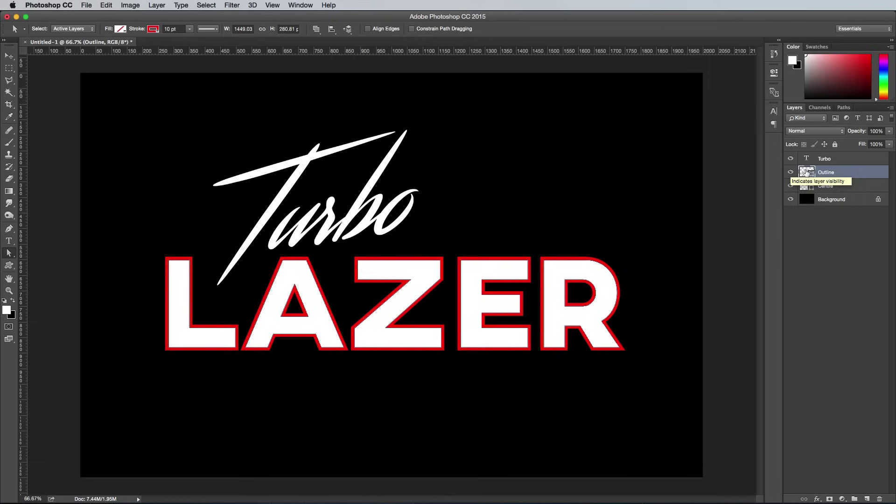
Enable a Gradient Overlay on the Centre layer and bring up its gradient editor.
left_click(852, 190)
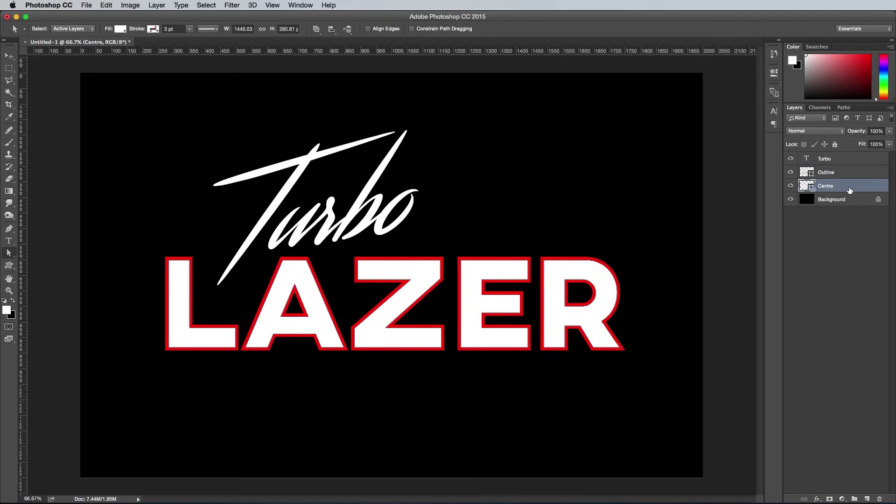
double_click(849, 187)
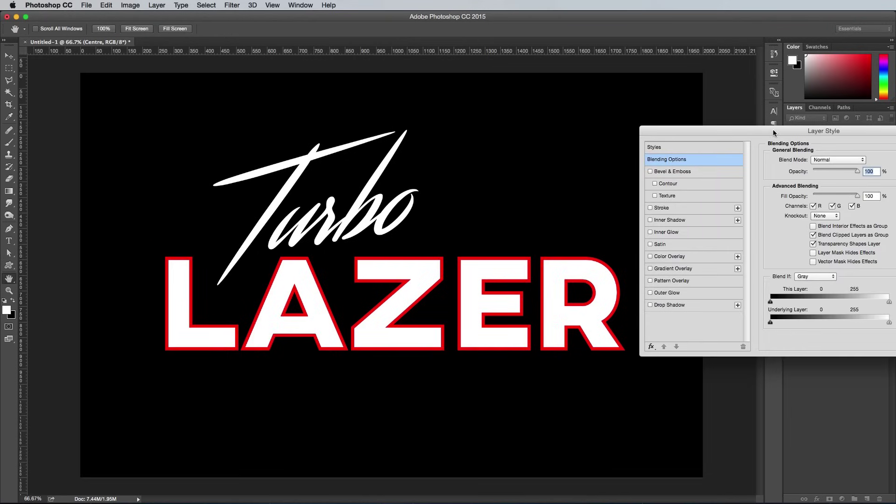
left_click_drag(772, 129, 549, 147)
left_click(449, 286)
left_click(607, 201)
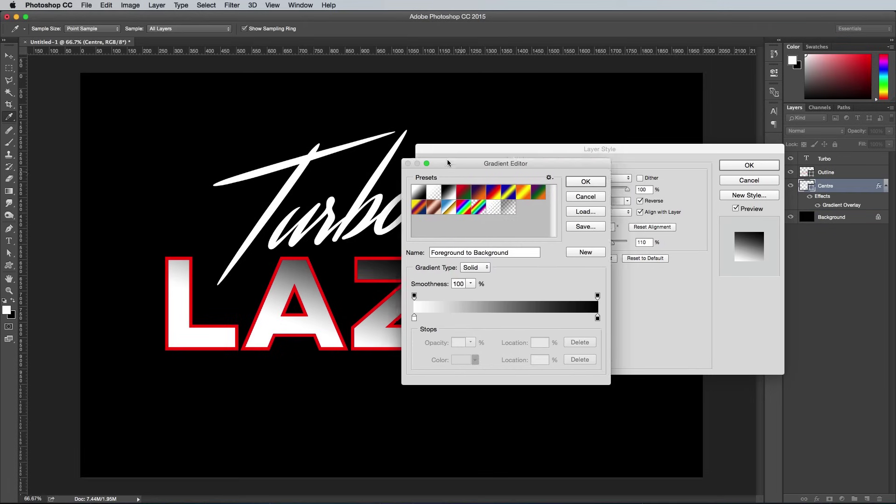
left_click_drag(447, 158, 429, 142)
Make the left stop black and add a blue stop at 30 percent.
left_click(391, 296)
left_click(438, 337)
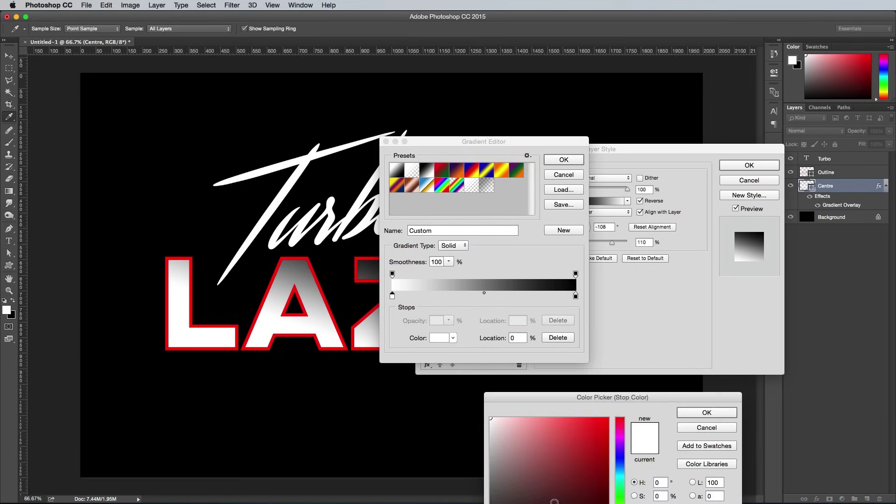
left_click(491, 502)
left_click(706, 413)
left_click(445, 295)
left_click(440, 337)
left_click(623, 462)
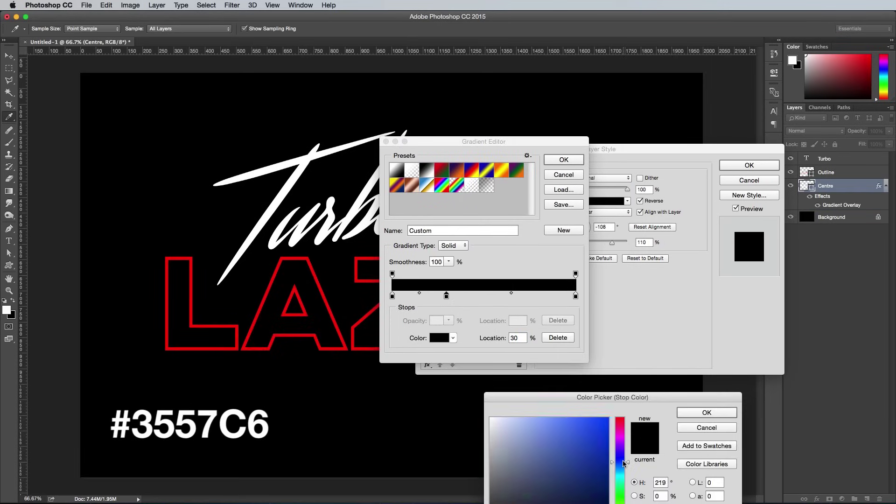
left_click(577, 444)
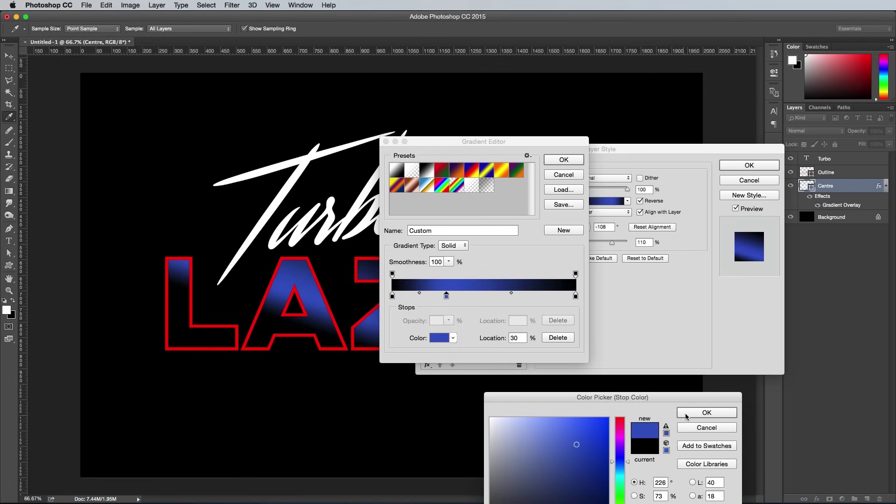
left_click(707, 412)
Add a white stop at 52 percent and a black stop just right of it at 53 percent.
left_click(489, 296)
left_click_drag(489, 297, 485, 295)
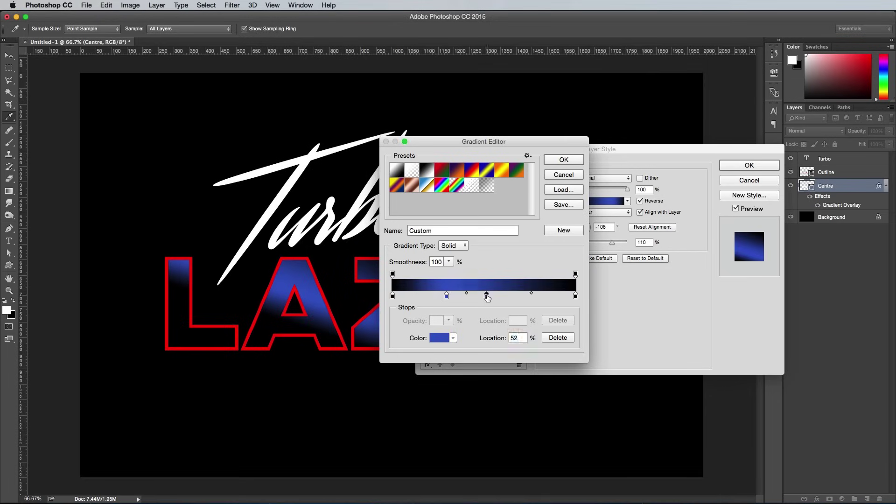
double_click(486, 295)
key("Return")
left_click(495, 297)
double_click(496, 296)
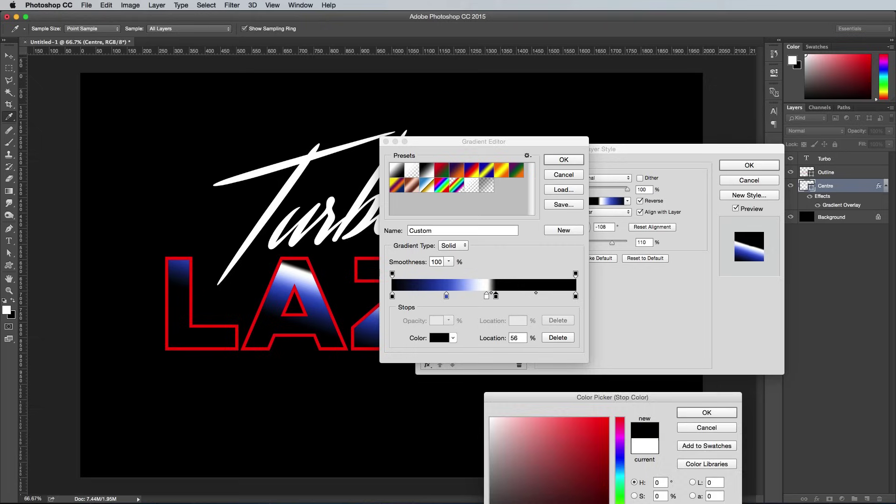
key("Return")
left_click_drag(495, 295, 487, 296)
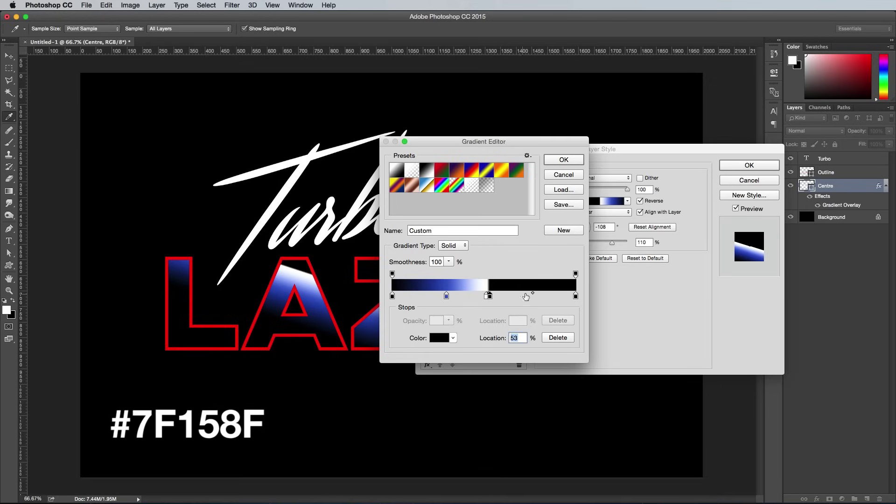
Add a purple stop, recolour the end stop pink and accept the gradient.
left_click(444, 338)
type("7F158F")
key("Return")
left_click(575, 296)
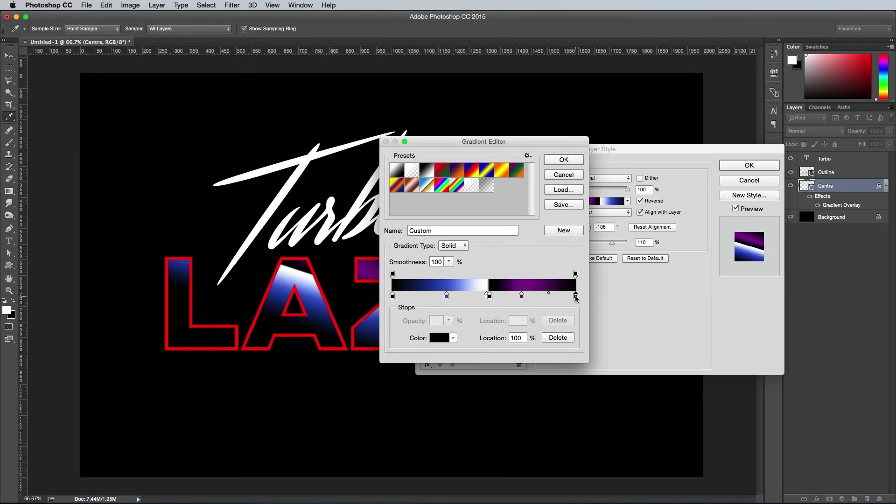
left_click(441, 339)
left_click(707, 412)
left_click(563, 160)
Set the gradient angle to 90 degrees and move the purple stop to 73 percent.
double_click(600, 226)
type("-9")
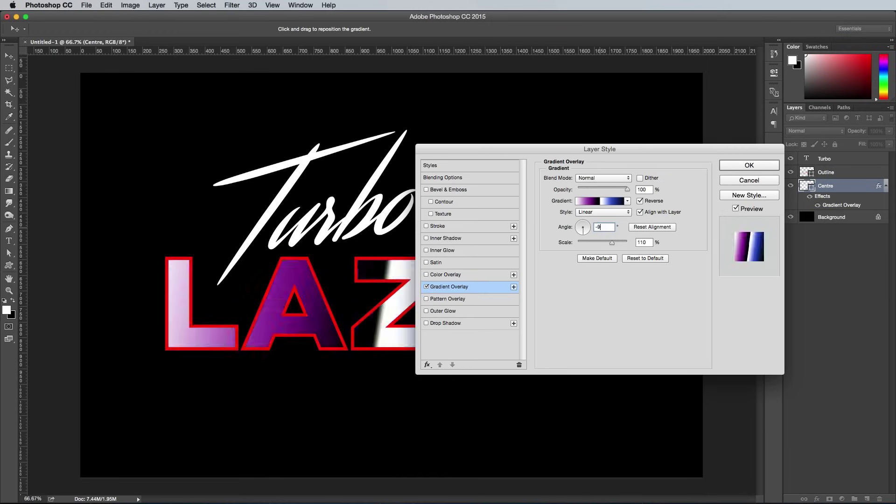
type("090")
left_click(600, 201)
left_click(440, 296)
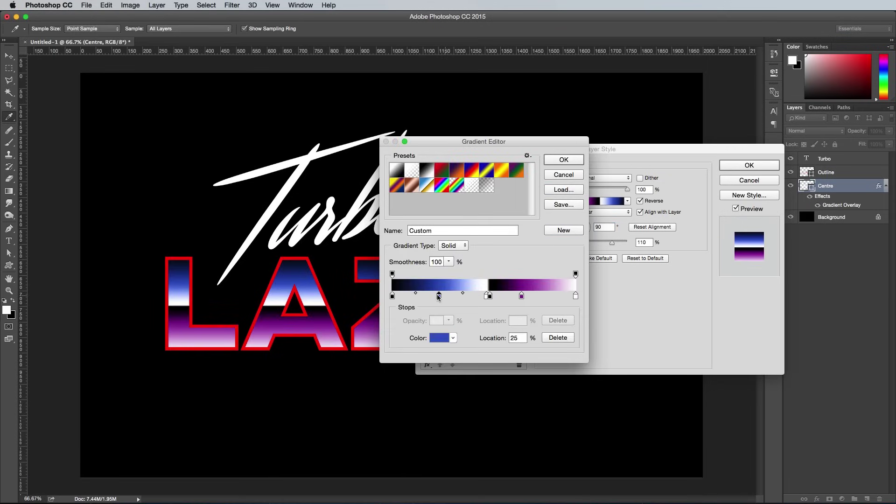
left_click(488, 296)
left_click_drag(521, 296, 526, 296)
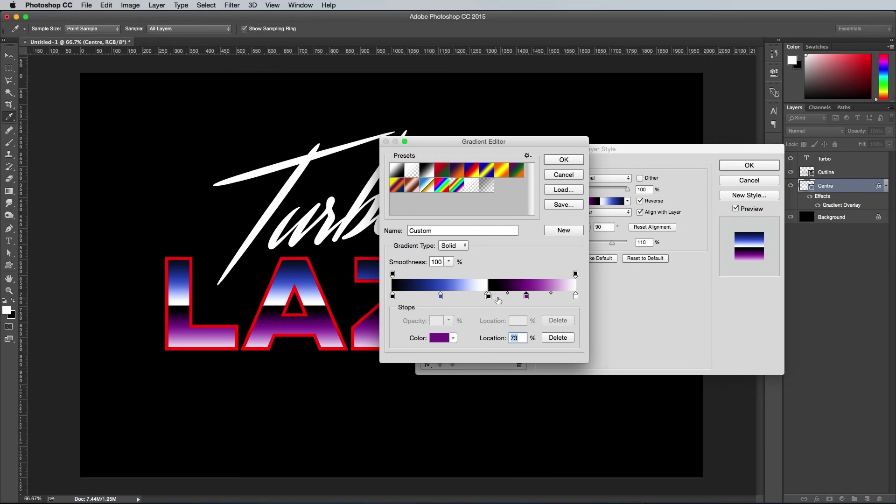
key("Return")
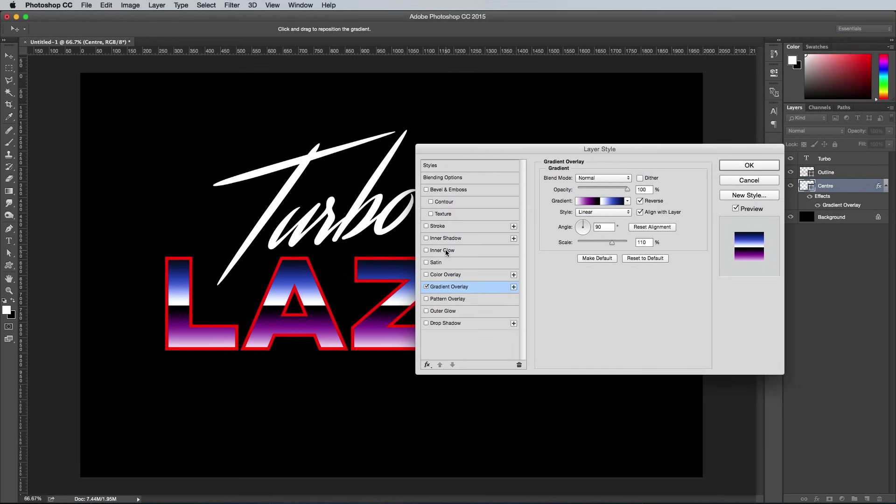
Add a dark blue #3E4A87 Inner Glow, blend Normal, enlarged to about 13 px.
left_click(445, 250)
left_click(566, 213)
type("3e")
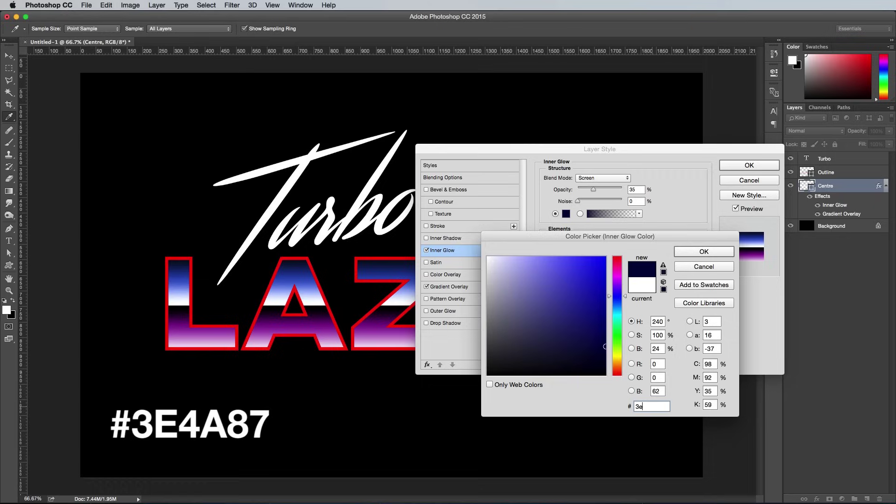
type("4a87")
key("Return")
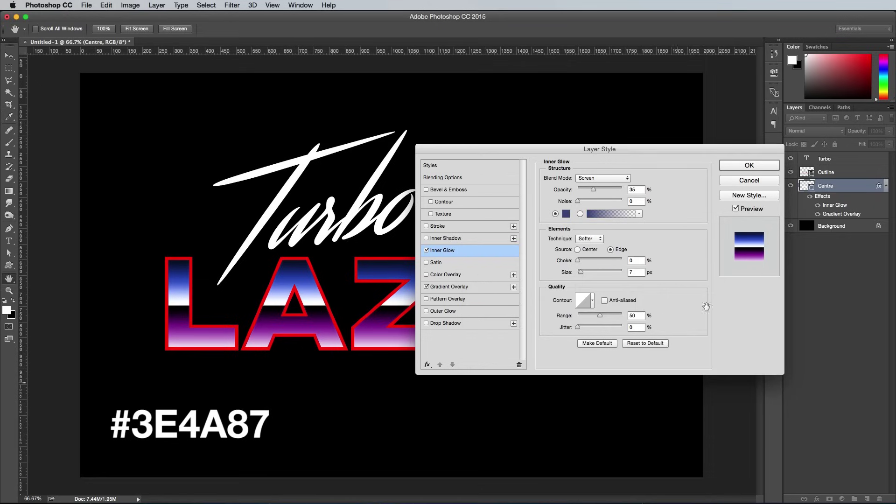
left_click(602, 178)
left_click(586, 111)
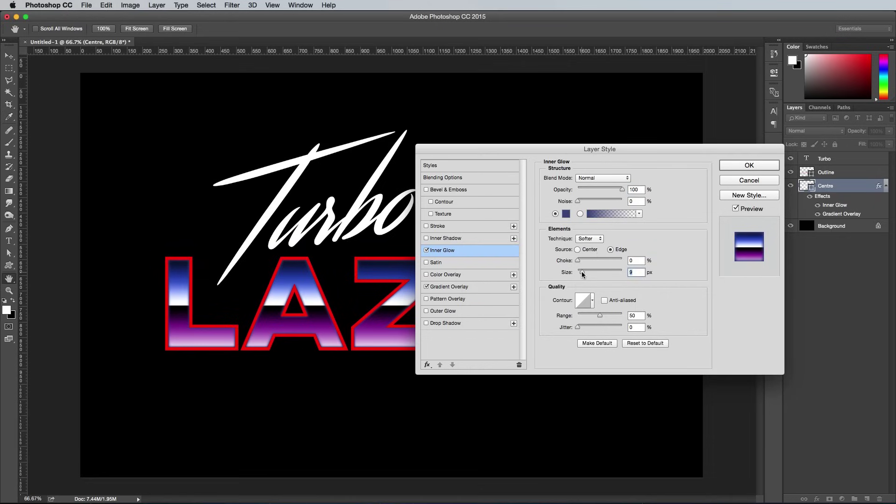
left_click_drag(595, 272, 583, 274)
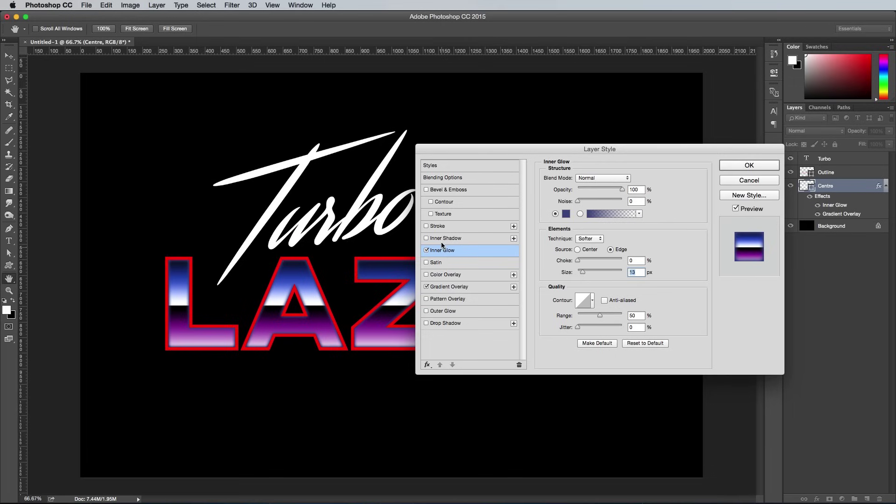
Add a 2 px inside stroke blended in Overlay with Overprint ticked.
left_click(445, 225)
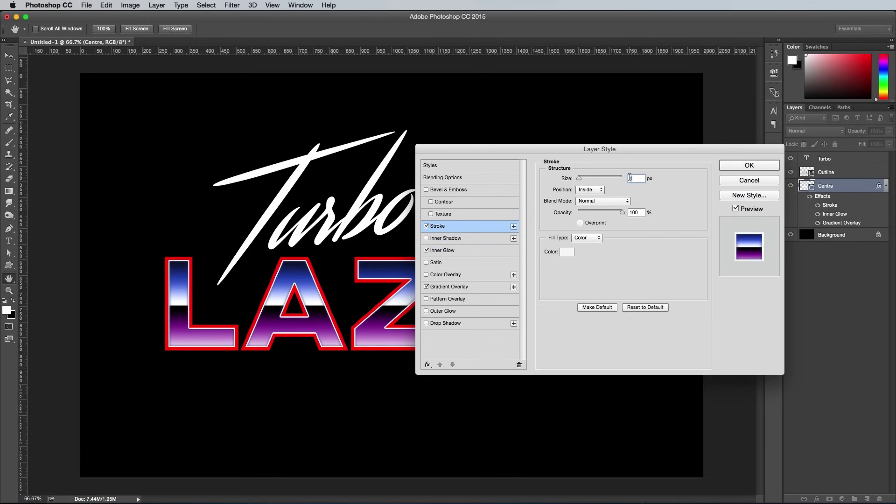
type("2")
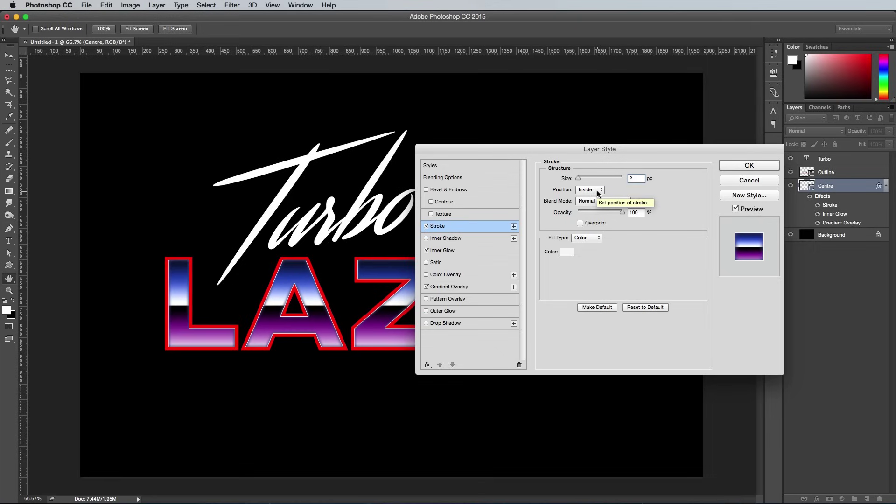
left_click(597, 201)
left_click(593, 304)
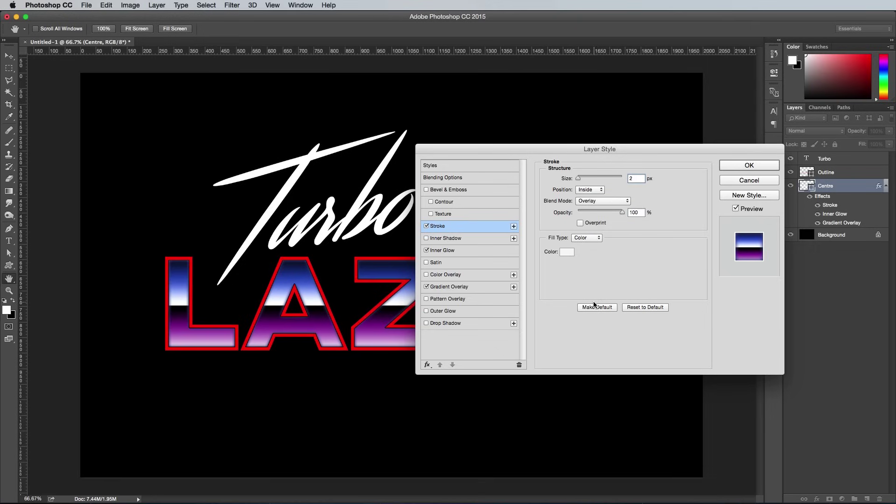
left_click(580, 223)
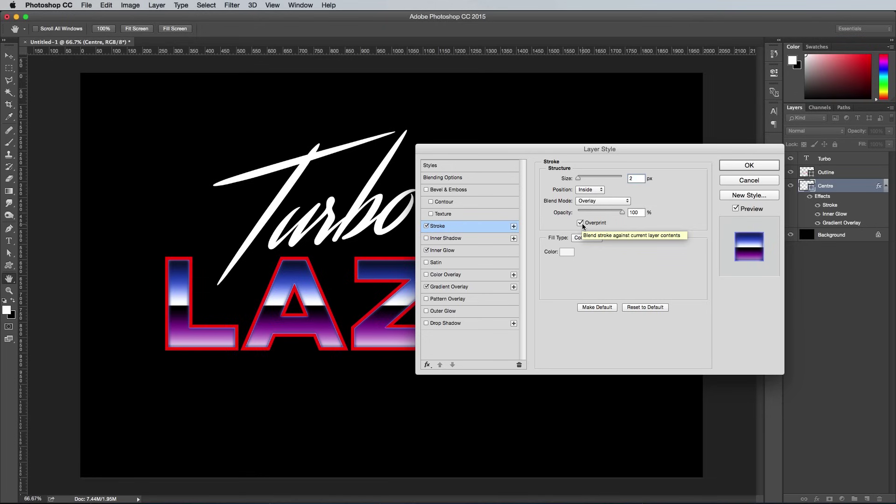
Add a dark blue #12208A Outer Glow at 50% opacity, about 101 px, and apply the effects.
left_click(442, 311)
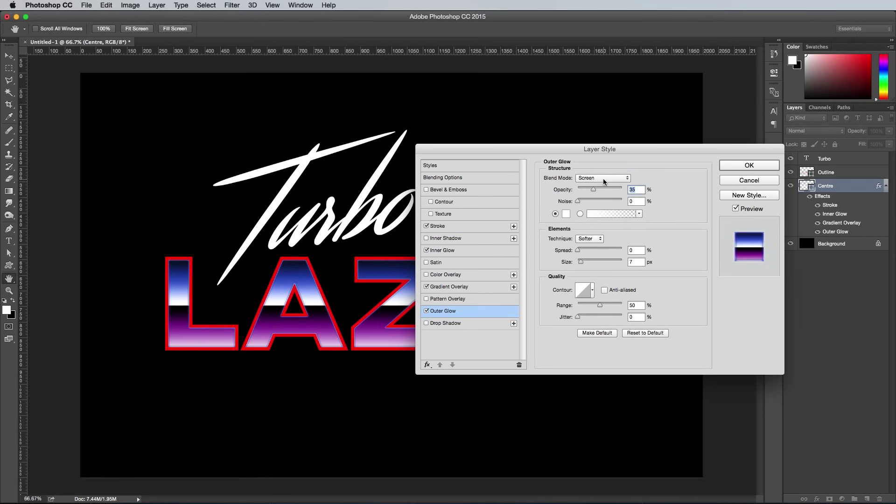
left_click(565, 213)
type("1")
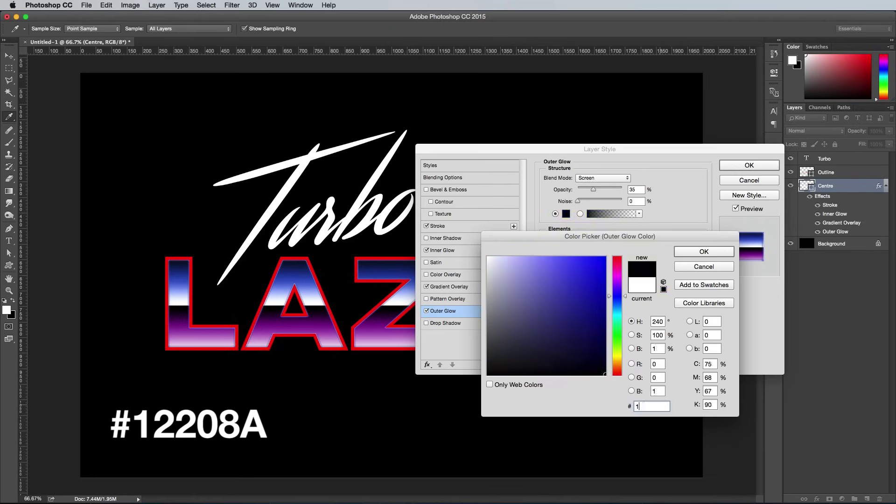
type("2208A")
key("Return")
left_click_drag(593, 189, 653, 188)
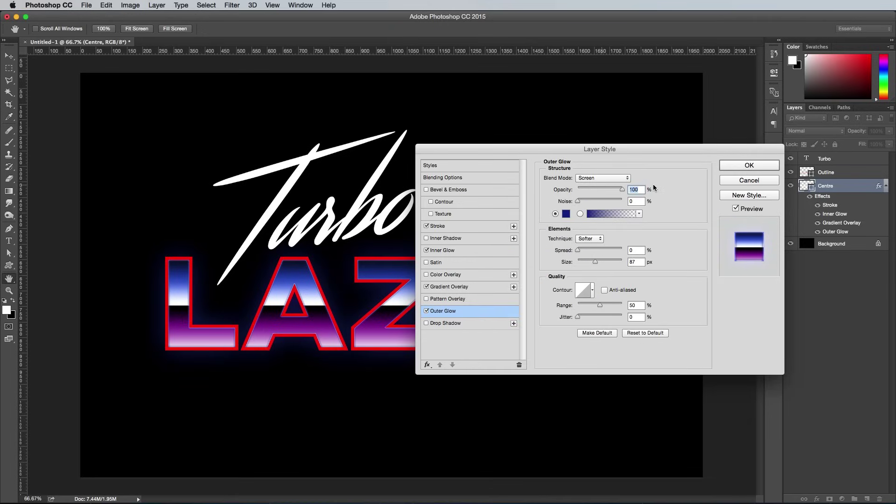
left_click_drag(595, 261, 597, 262)
type("50")
left_click(735, 167)
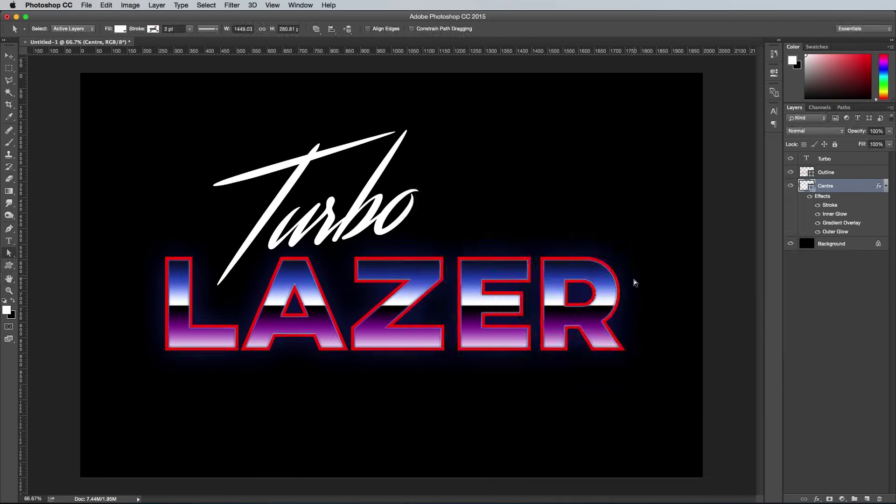
Enable a Gradient Overlay on the Outline layer and set its stops to blue.
left_click(843, 173)
double_click(845, 173)
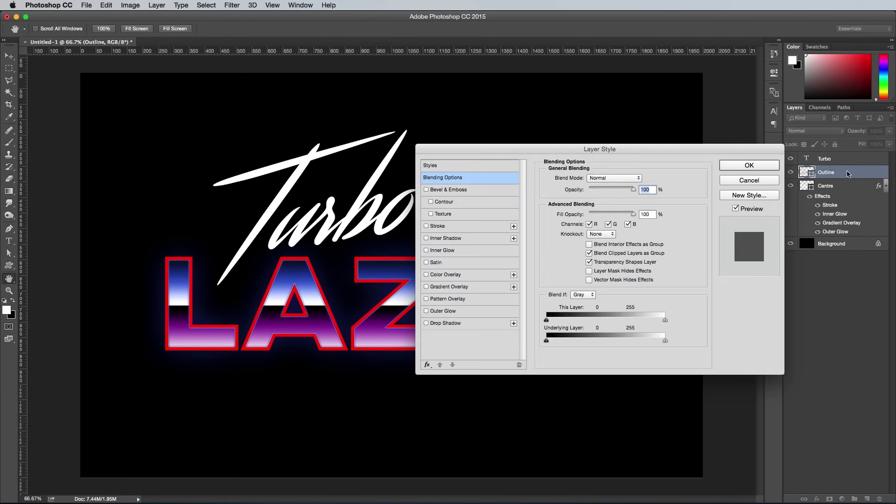
left_click(452, 288)
left_click(603, 205)
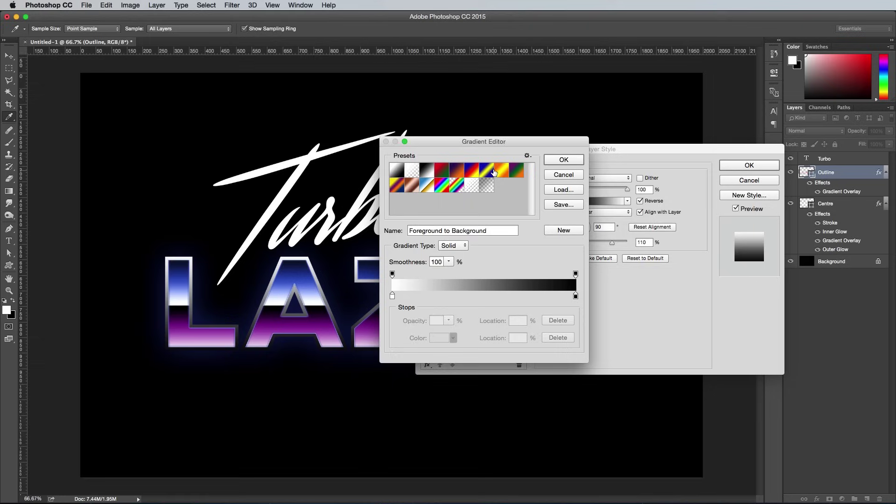
double_click(501, 332)
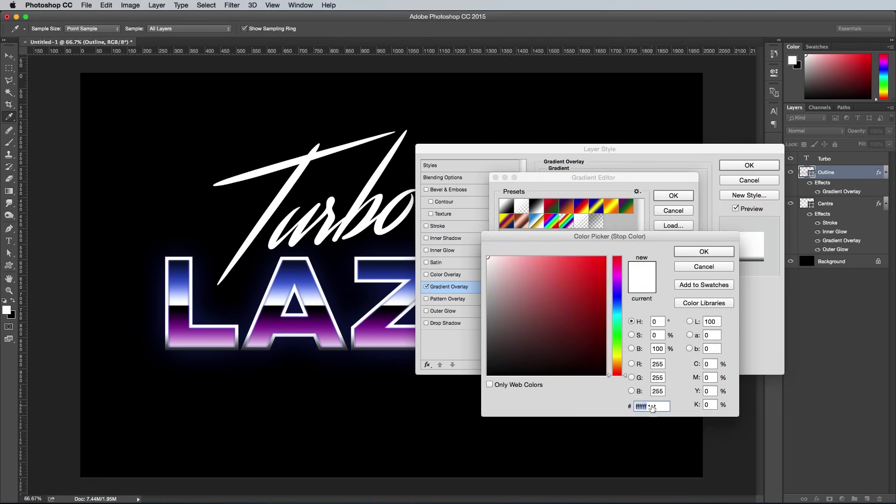
left_click(701, 247)
double_click(646, 332)
type("3346BC")
key("Return")
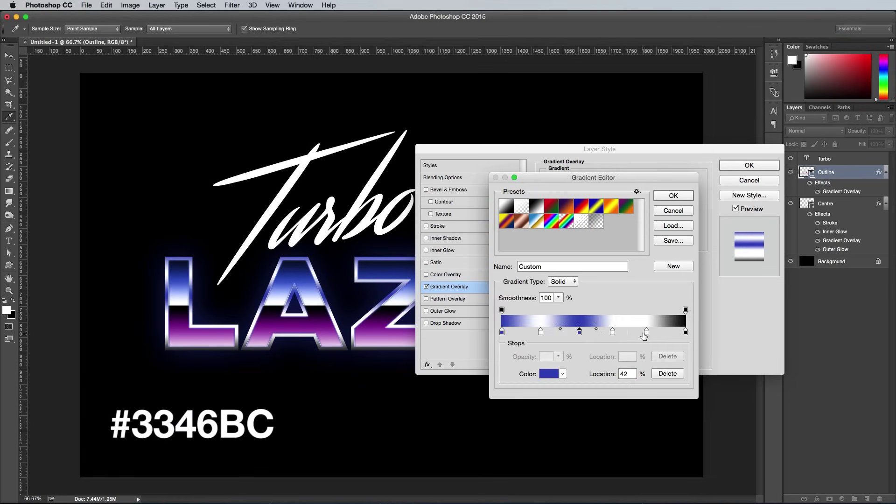
Recolour the white stop to light blue b7e3fe and apply the gradient to the outline.
double_click(677, 332)
key("Return")
double_click(677, 332)
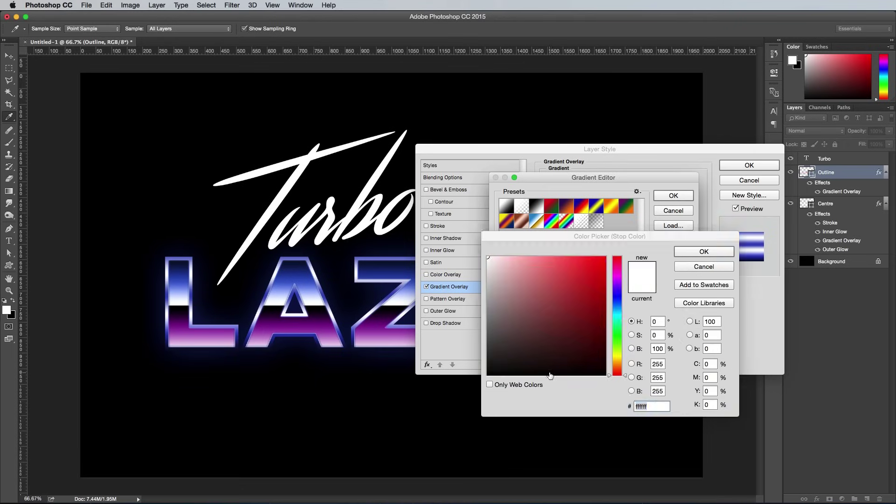
type("b7e3fe")
left_click(684, 251)
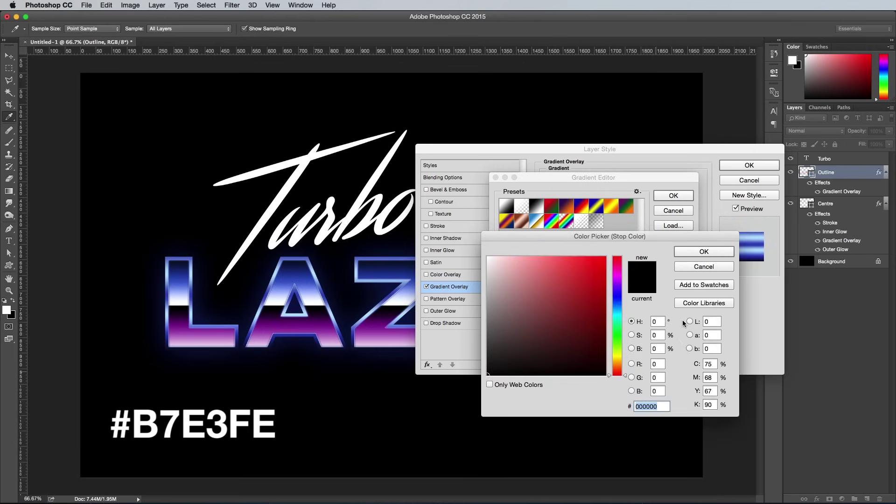
key("Return")
mouse_move(585, 149)
left_mouse_down()
mouse_move(852, 153)
mouse_move(628, 155)
left_mouse_up()
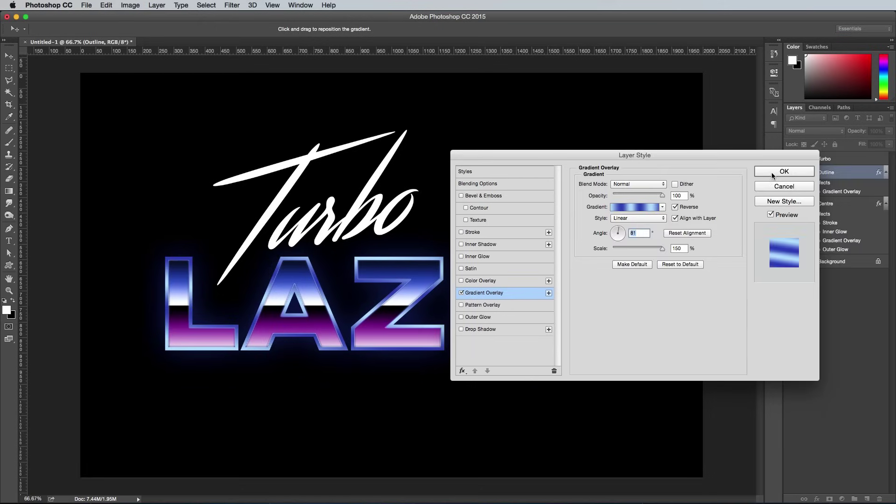
left_click(772, 173)
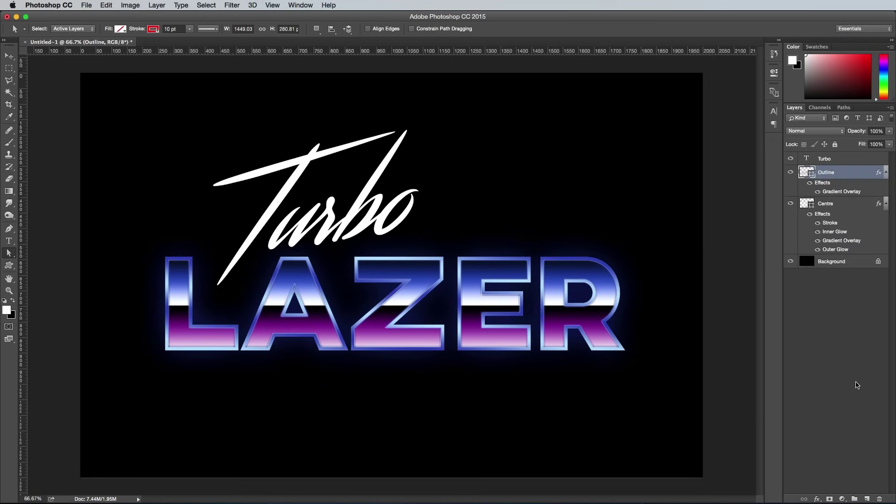
Add a new empty layer above Outline and lasso-select the L's top bevel facet.
left_click(867, 498)
left_click(10, 82)
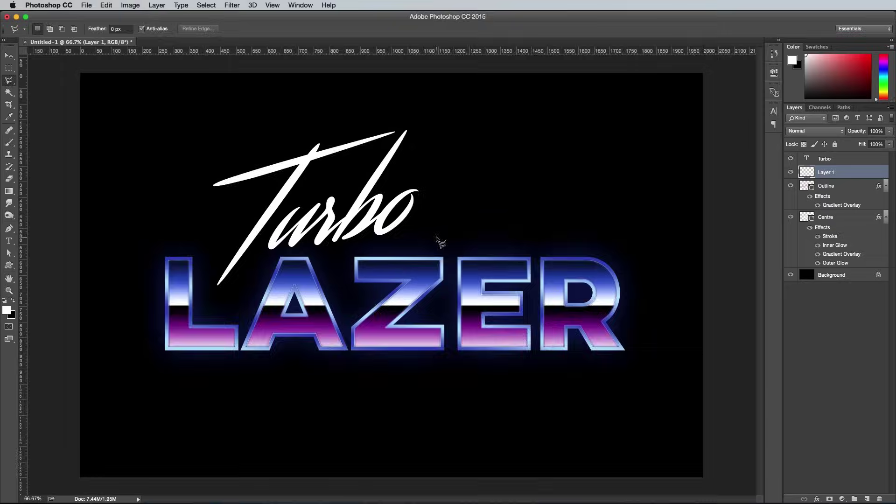
key("ctrl+plus")
key("ctrl+plus")
key("ctrl+plus")
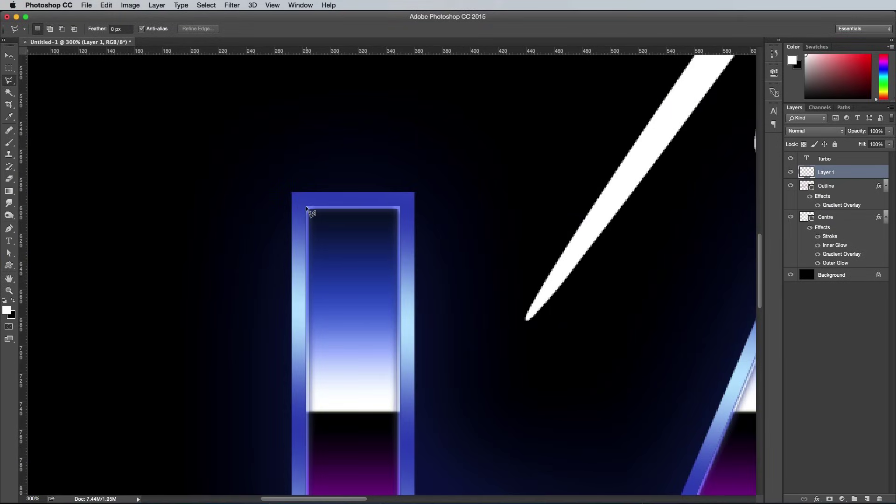
left_click(307, 208)
left_click(291, 193)
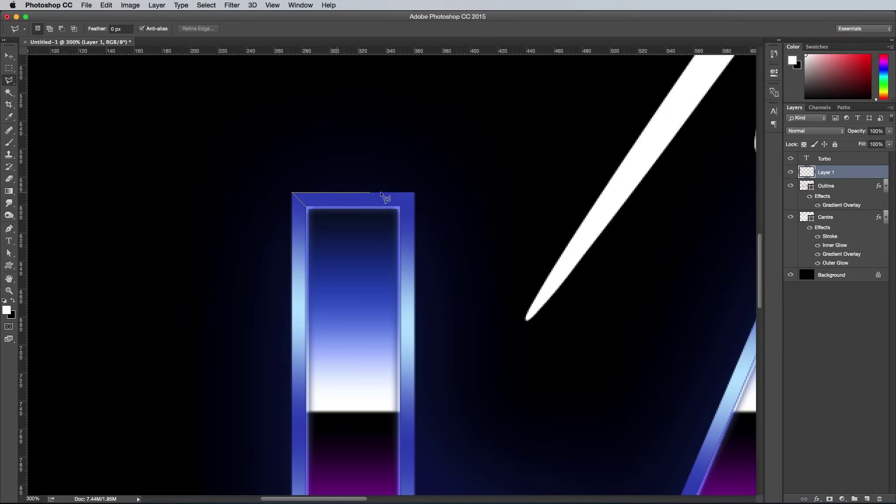
left_click(414, 193)
left_click(399, 206)
left_click(307, 208)
Fill the L's top bevel with a black-to-white gradient and set the layer to Color Burn.
left_click(11, 300)
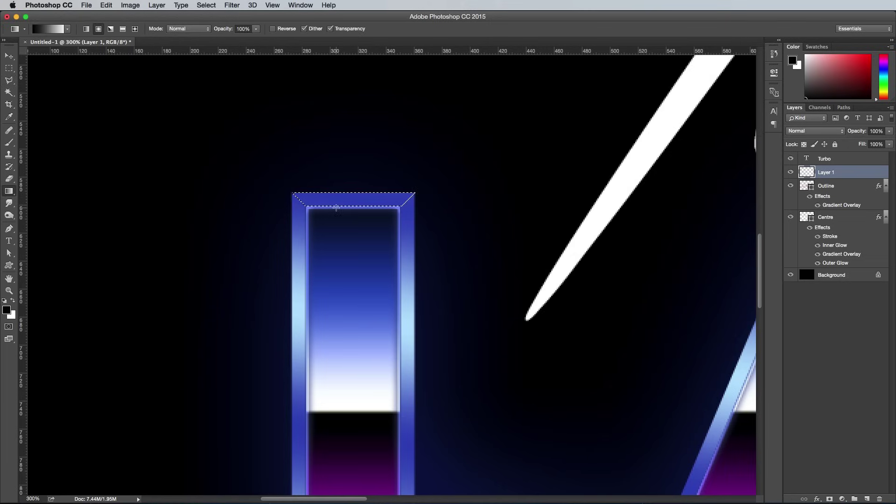
left_click_drag(298, 199, 377, 196)
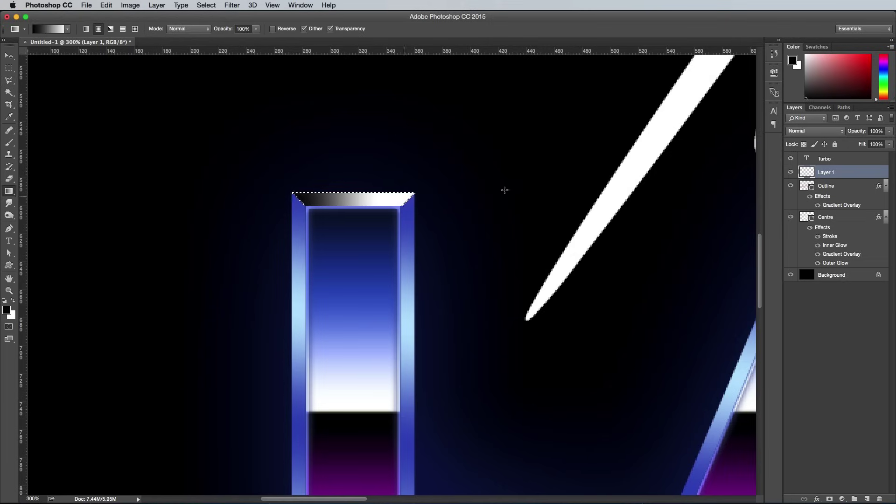
left_click(809, 131)
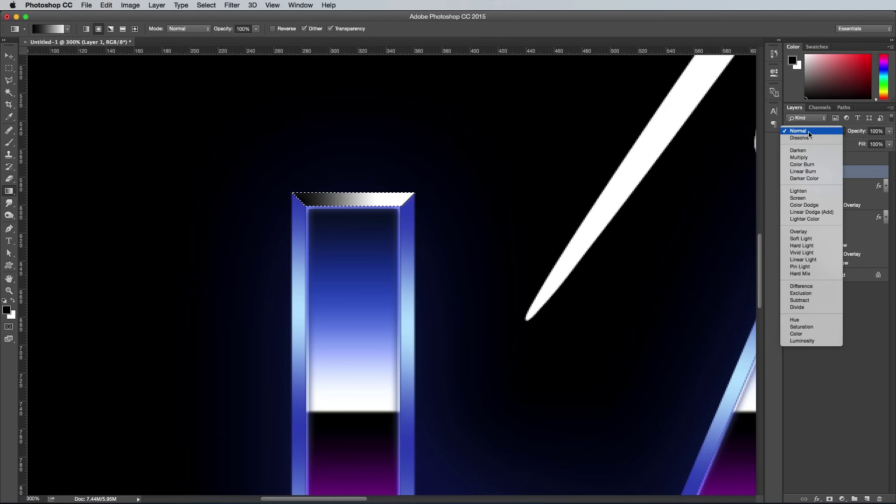
left_click(808, 166)
Select and gradient-shade the L's bottom bevel facet.
key("l")
scroll(394, 265, "down", 3)
scroll(609, 364, "down", 3)
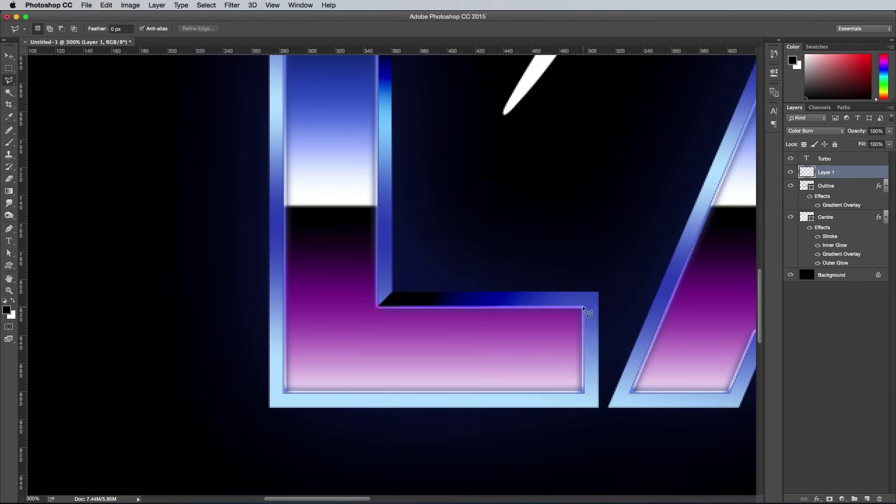
left_click(598, 407)
left_click(270, 407)
left_click(284, 391)
key("g")
scroll(448, 280, "up", 3)
scroll(448, 280, "right", 5)
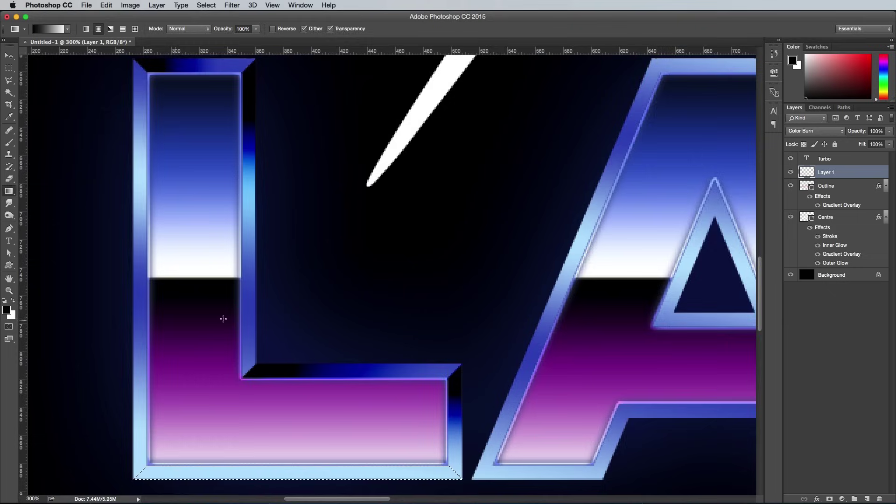
scroll(223, 318, "left", 3)
key("l")
scroll(328, 434, "right", 6)
scroll(343, 450, "down", 2)
scroll(642, 179, "up", 2)
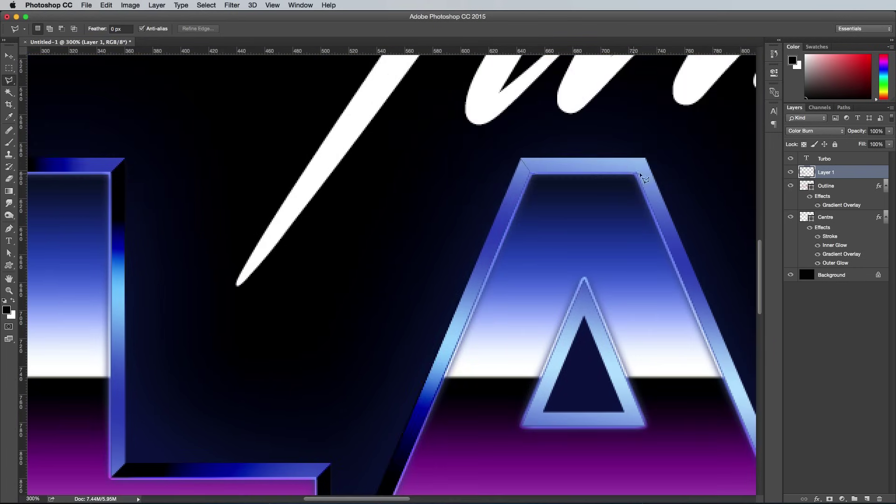
scroll(643, 178, "right", 5)
scroll(490, 280, "down", 3)
Shade the A's right bevel and the left bevel of its inner triangle.
left_click(424, 351)
left_click(452, 413)
left_click(441, 424)
left_click(416, 361)
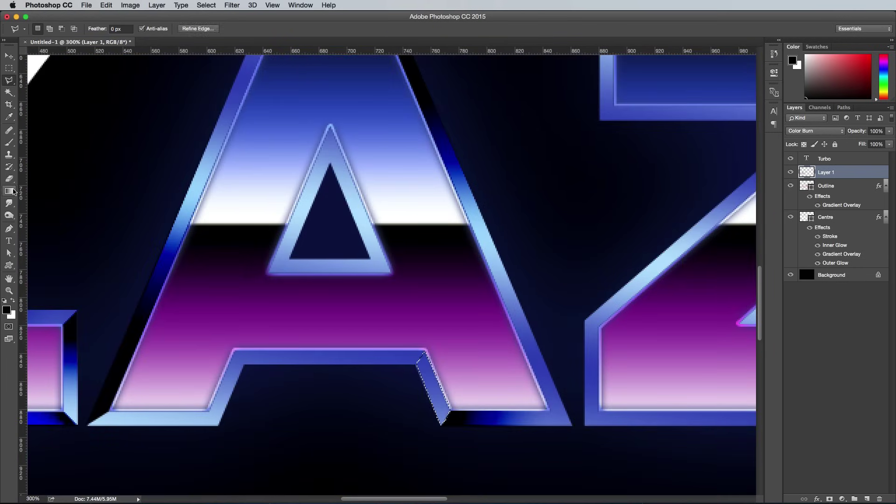
scroll(420, 280, "up", 3)
scroll(420, 280, "left", 3)
left_click(334, 319)
left_click(358, 306)
left_click(397, 210)
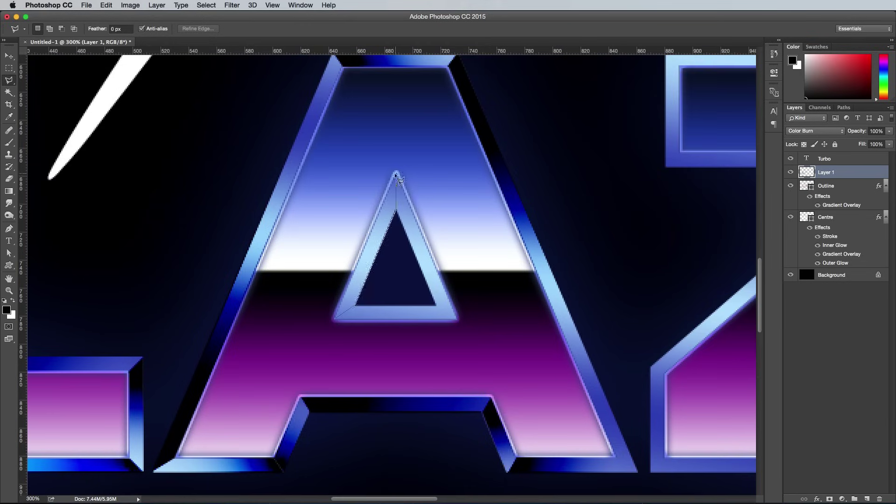
left_click(397, 175)
left_click(334, 319)
scroll(559, 350, "right", 5)
scroll(734, 419, "down", 2)
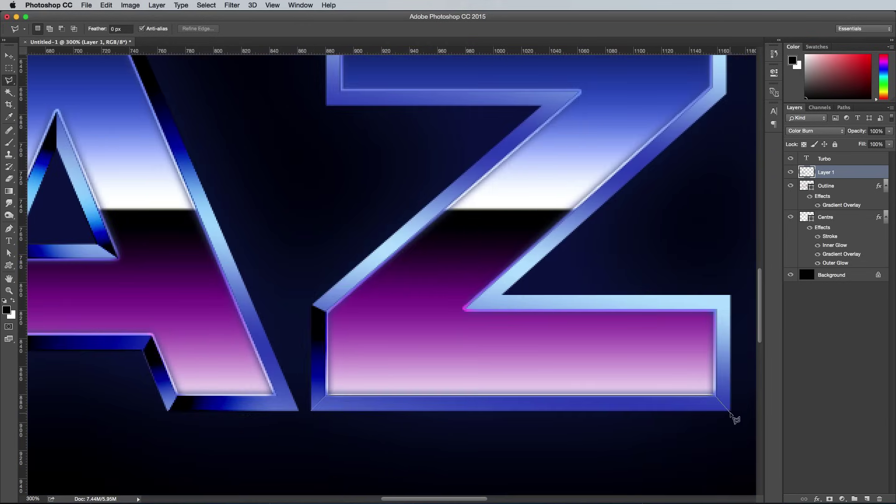
scroll(735, 419, "right", 5)
Shade the bevels along the Z's bottom bar, top bar and diagonal.
left_click(570, 403)
left_click(582, 300)
left_click(343, 304)
scroll(420, 316, "up", 3)
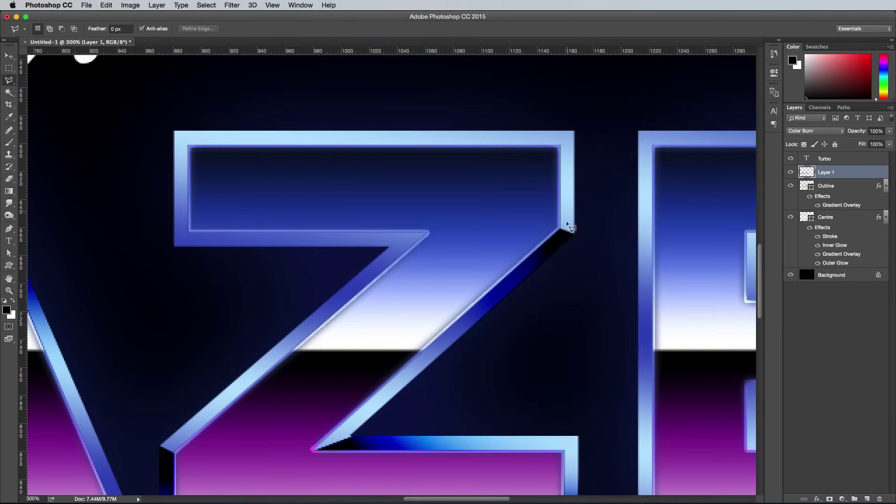
left_click(572, 131)
left_click(177, 133)
left_click(176, 246)
scroll(430, 227, "down", 1)
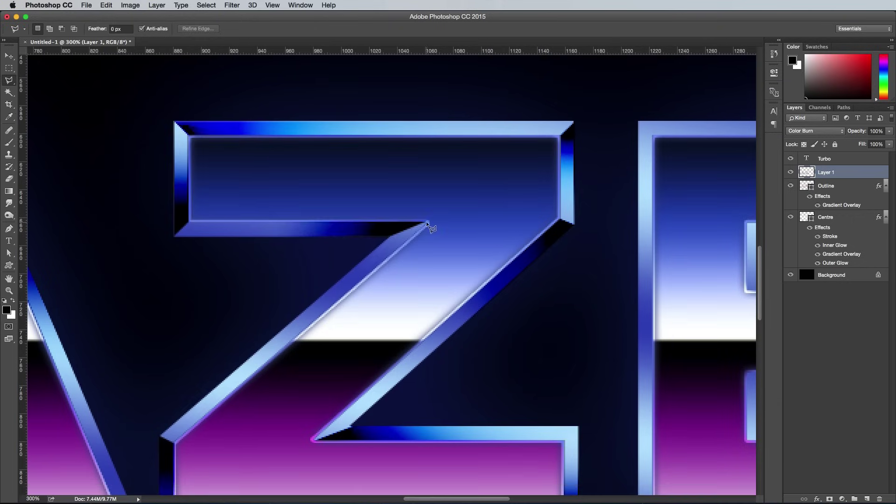
left_click(430, 228)
scroll(430, 227, "right", 5)
scroll(638, 107, "down", 2)
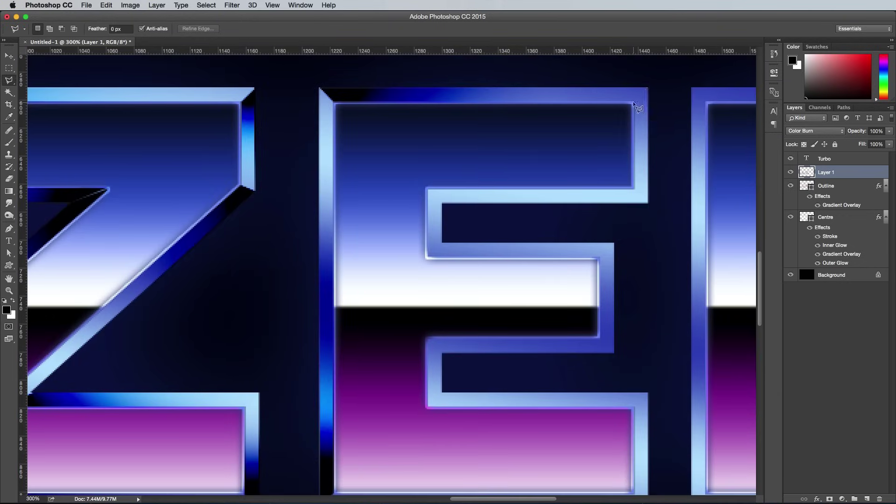
Shade the bevels on the E's top-right edge, middle arm and bottom edge.
left_click(637, 107)
left_click(620, 216)
left_click(434, 252)
left_click(613, 245)
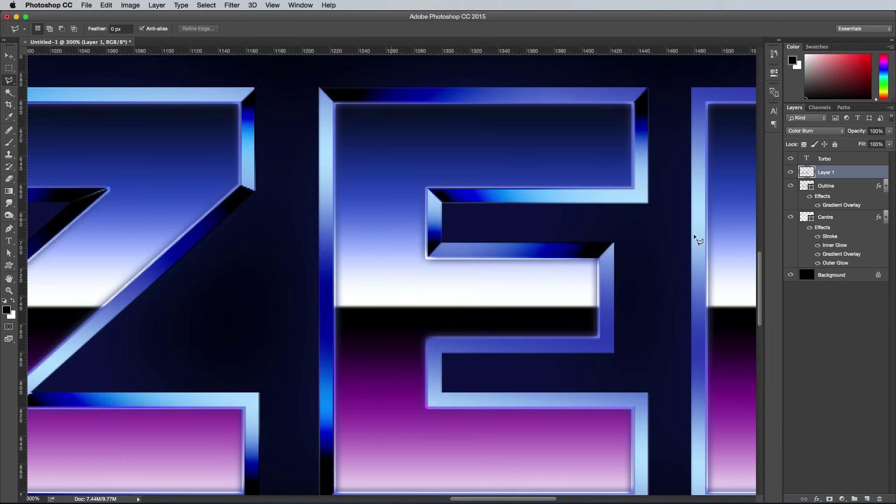
scroll(697, 240, "down", 3)
left_click(408, 366)
left_click(420, 352)
left_click(629, 353)
double_click(445, 365)
key("g")
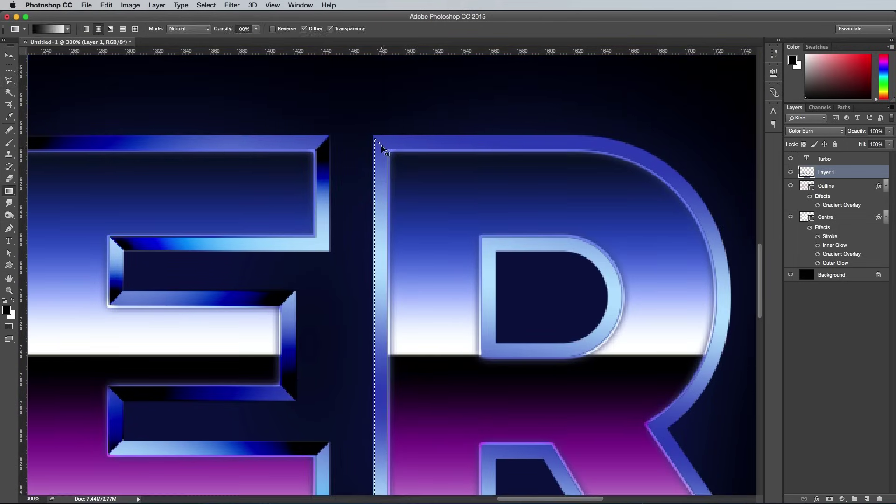
left_click_drag(382, 149, 388, 149)
Shade the R's stem, bottom bevel and counter edges, then view the whole logo.
key("ctrl+d")
scroll(496, 421, "down", 3)
key("l")
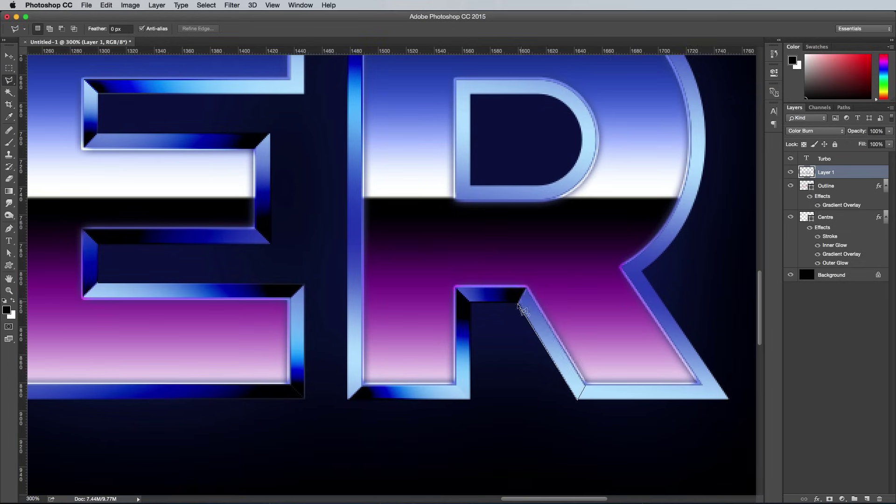
scroll(524, 306, "right", 5)
left_click(583, 399)
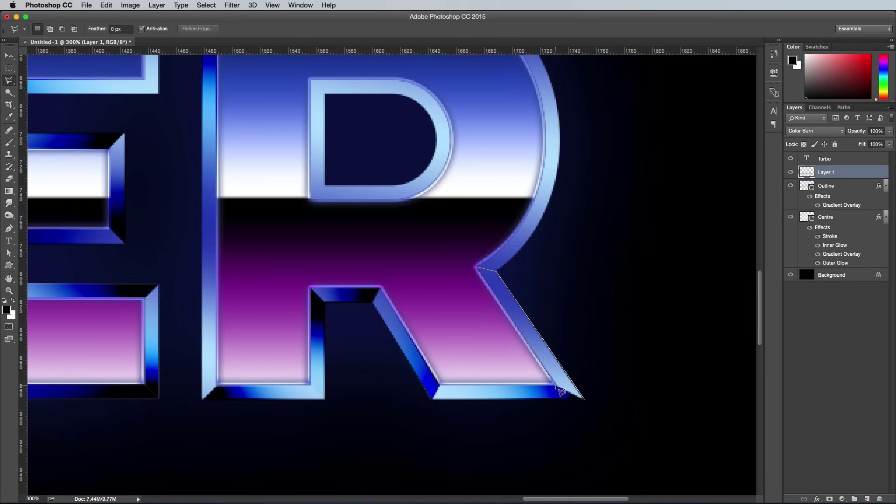
scroll(560, 390, "up", 5)
left_click_drag(316, 210, 316, 259)
left_click_drag(326, 308, 395, 308)
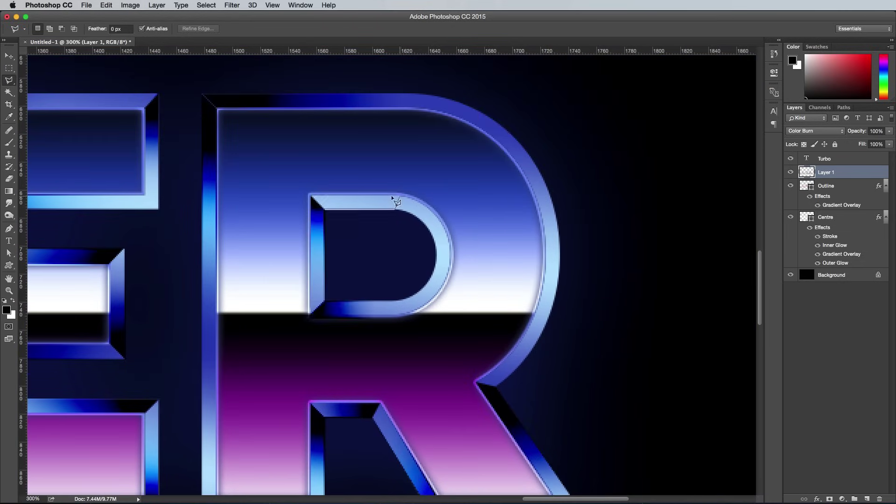
key("g")
key("ctrl+0")
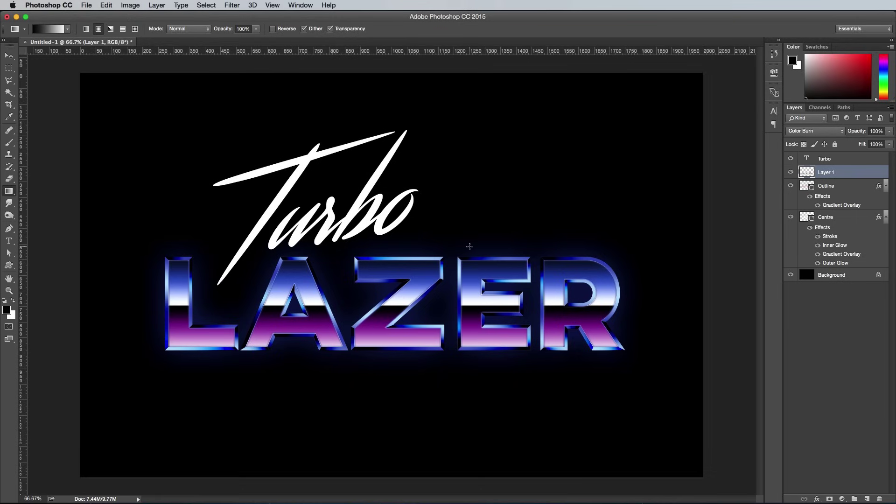
Enable a Gradient Overlay on the Turbo layer, starting from the foreground-to-background preset.
key("v")
double_click(858, 161)
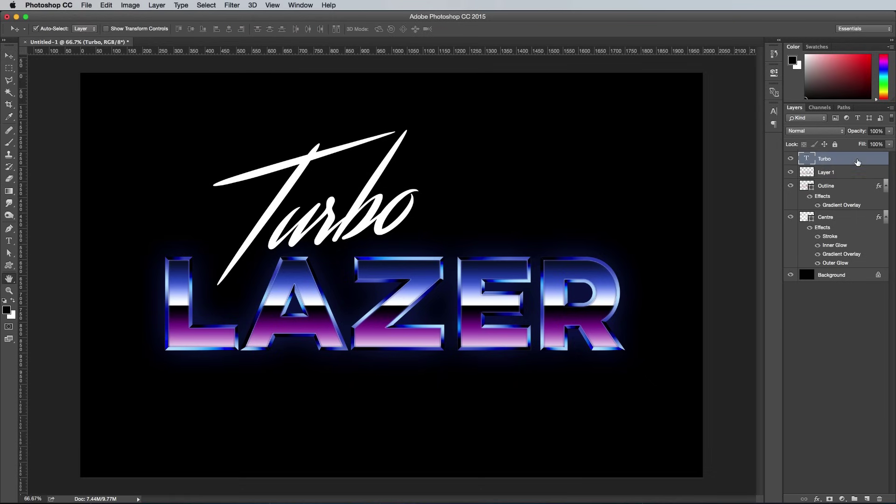
left_click(482, 295)
left_click(637, 206)
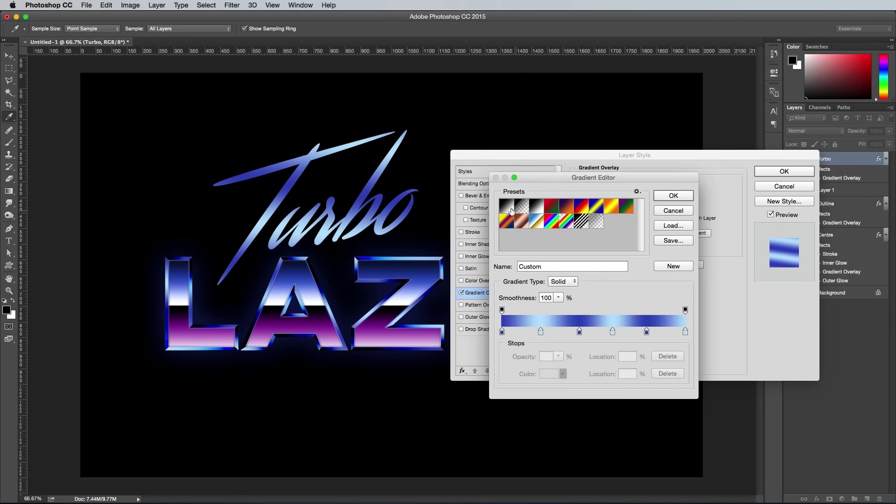
left_click(510, 206)
Set the gradient stops to ff00fc and a70761 and add a magenta stop partway along.
left_click(501, 332)
left_click(549, 373)
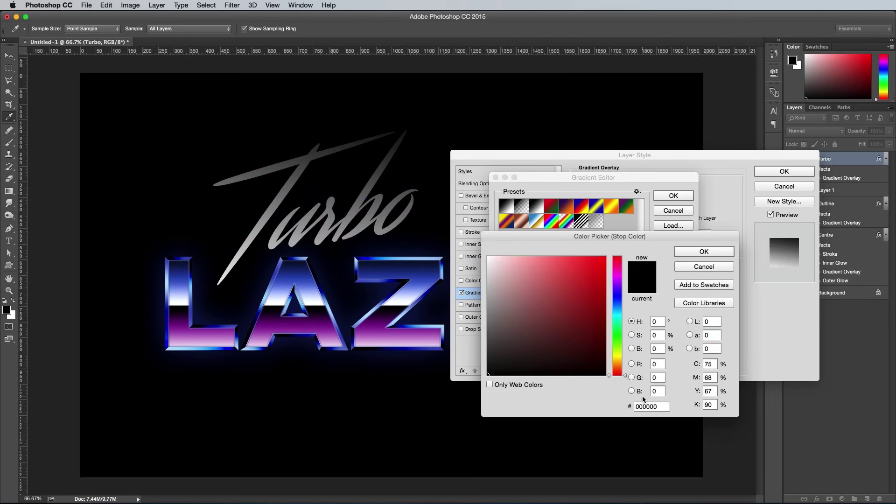
type("ff0")
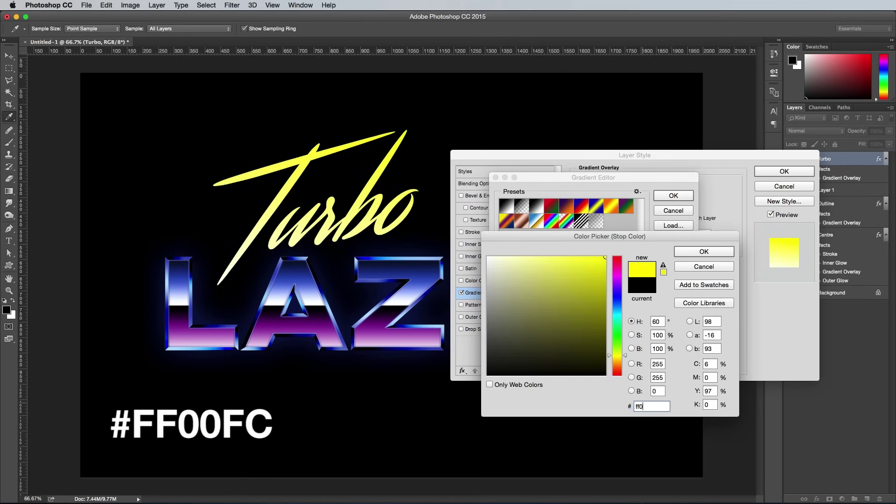
type("fc")
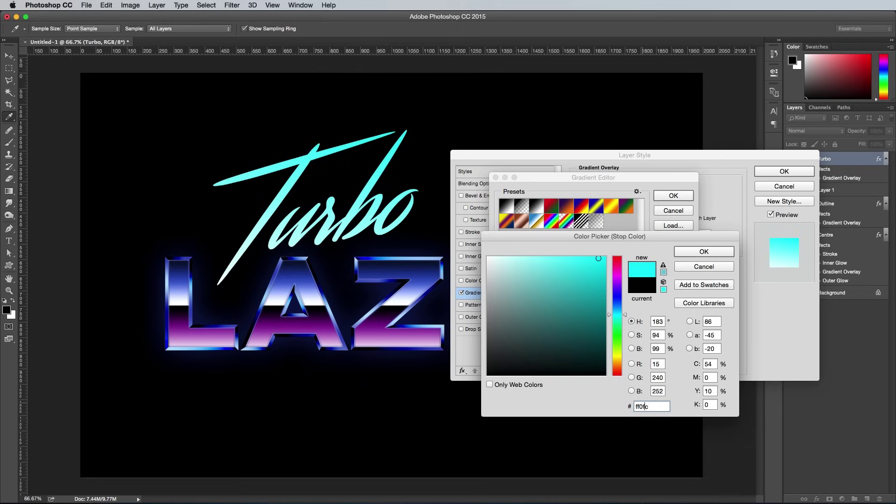
type("0")
key("Return")
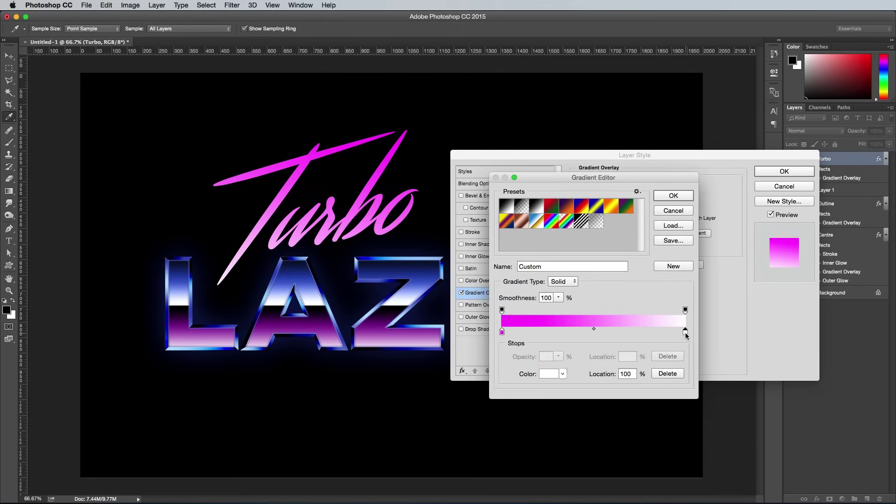
left_click(550, 373)
type("a707")
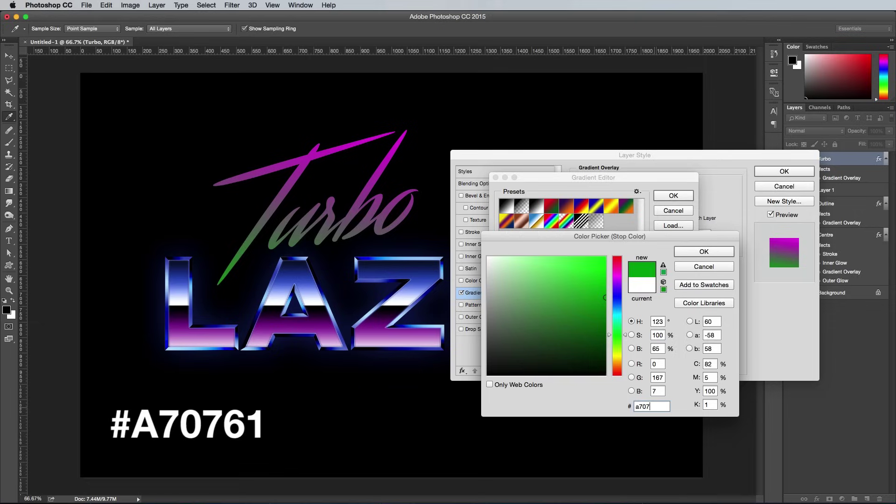
type("61")
key("Return")
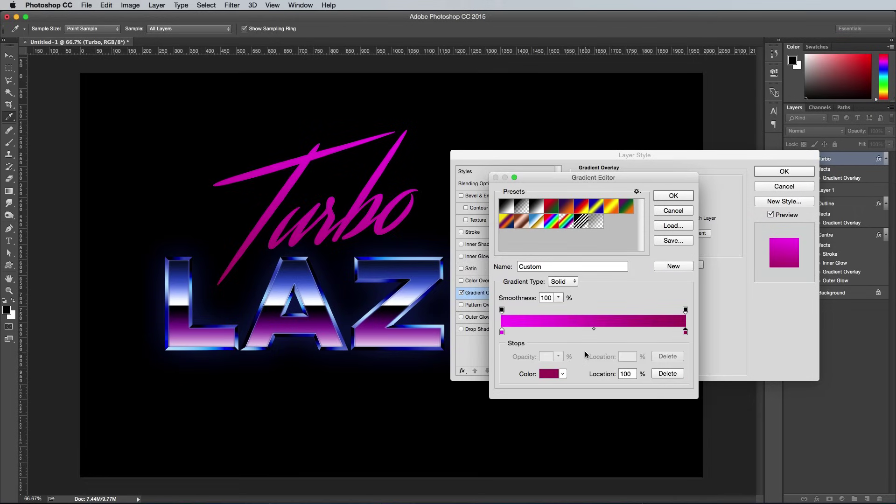
left_click_drag(518, 331, 596, 331)
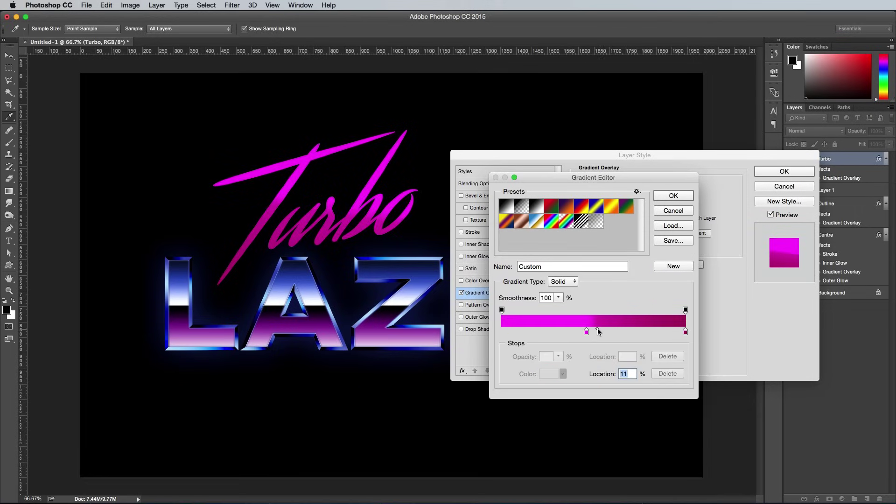
Accept the gradient, enable Bevel & Emboss at 29 px with ffe1fb highlight and f400b0 shadow.
left_click(666, 196)
left_click(488, 196)
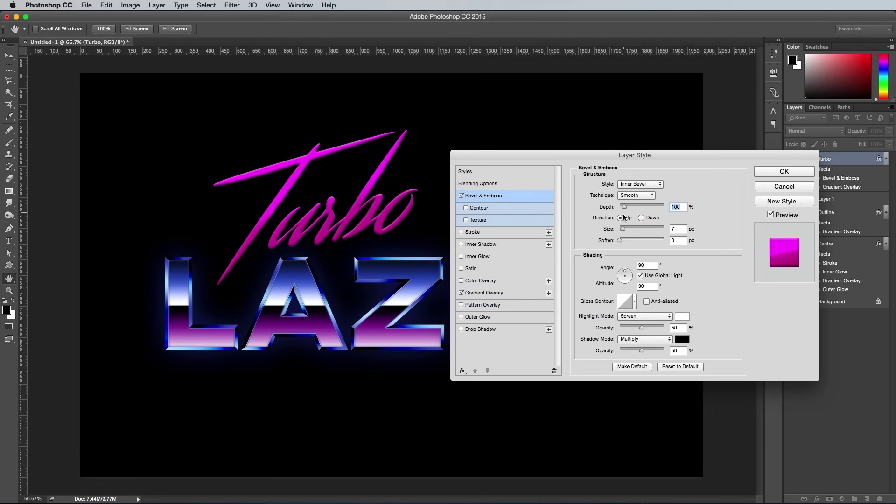
left_click_drag(626, 227, 627, 228)
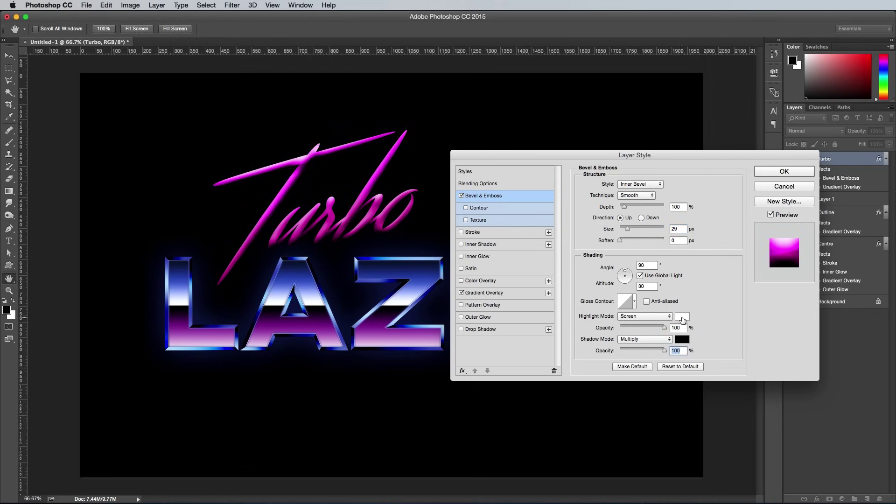
left_click(682, 317)
type("f")
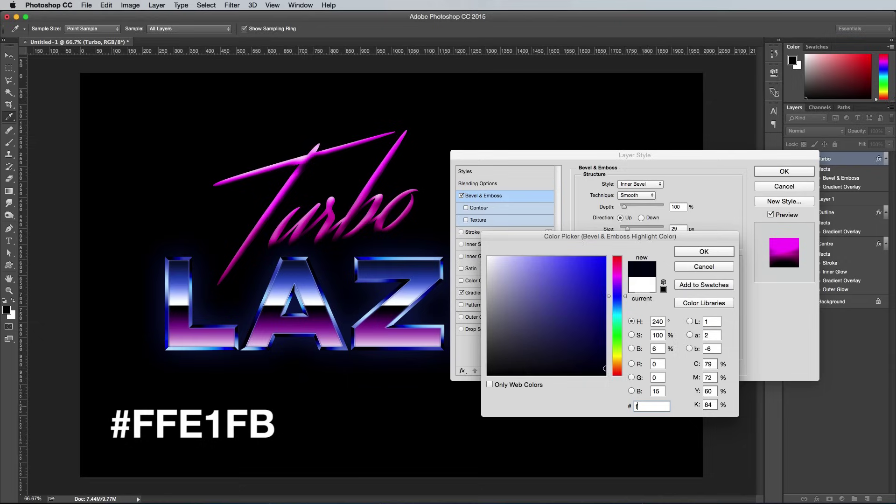
type("fe1fb")
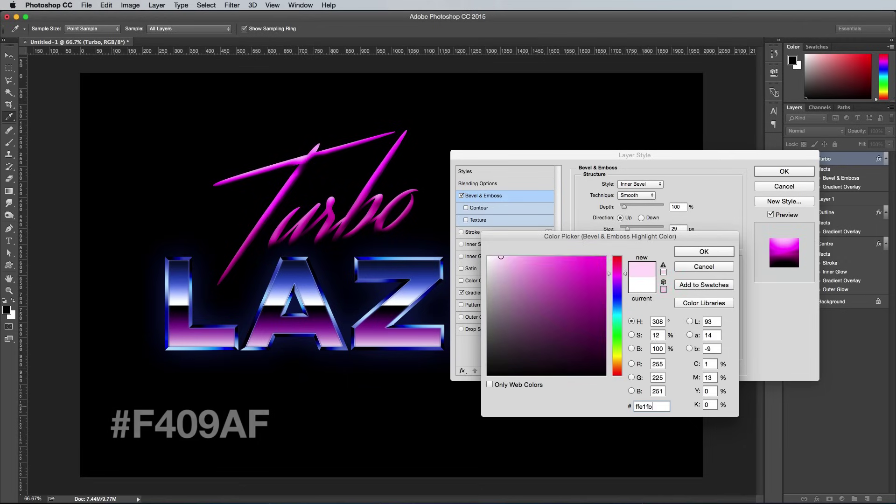
key("Return")
left_click(682, 339)
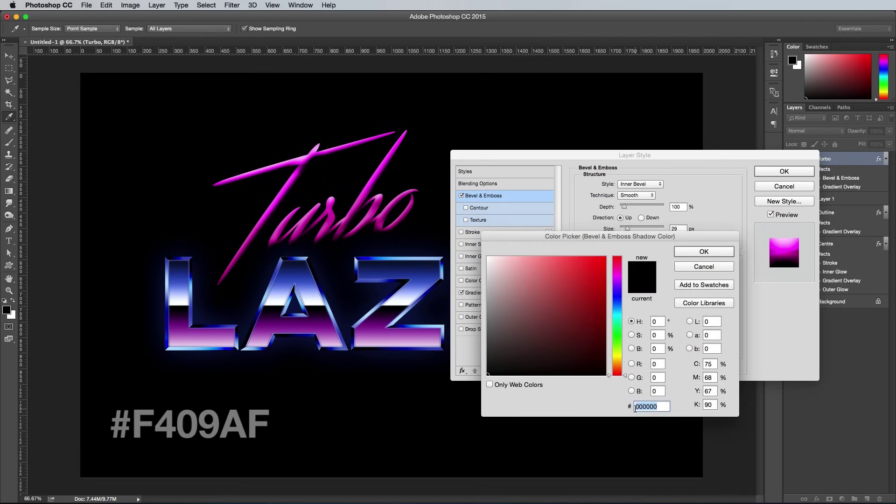
type("f40")
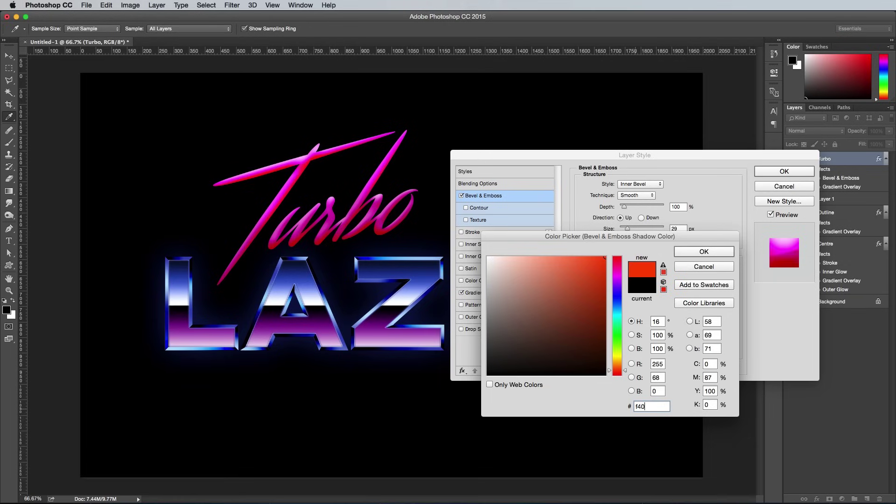
type("0b0")
key("Return")
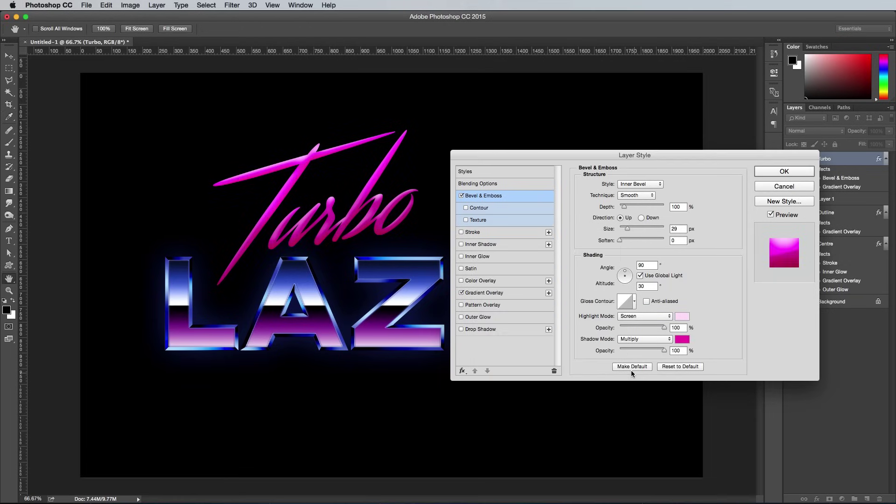
Enable a white Color Dodge inner glow of about 21 px at reduced opacity.
left_click(481, 259)
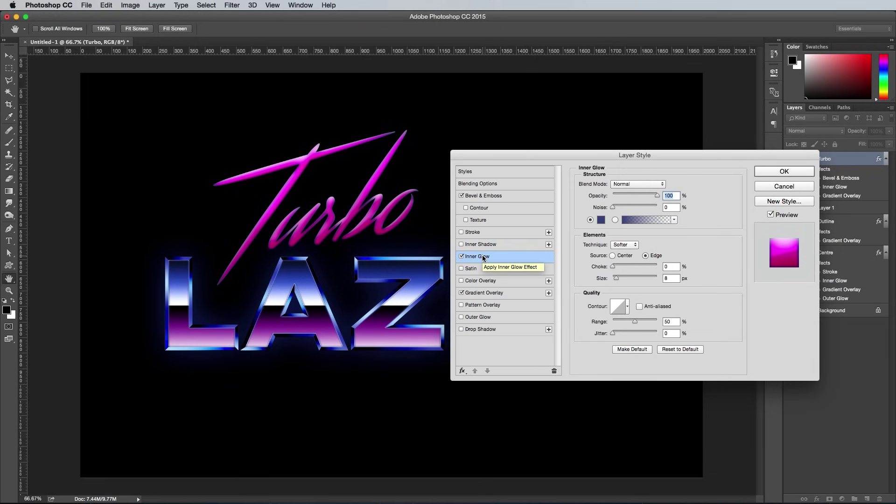
left_click(638, 184)
left_click(629, 264)
left_click(601, 220)
left_click(693, 251)
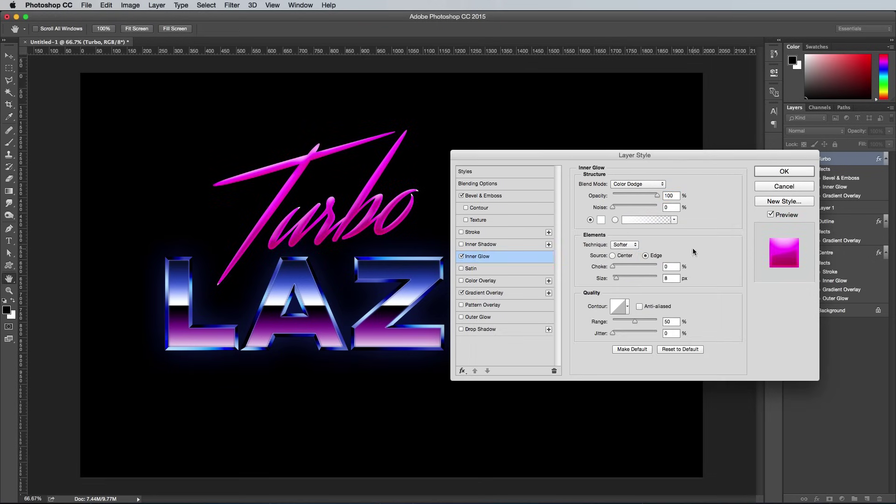
left_click_drag(616, 279, 618, 279)
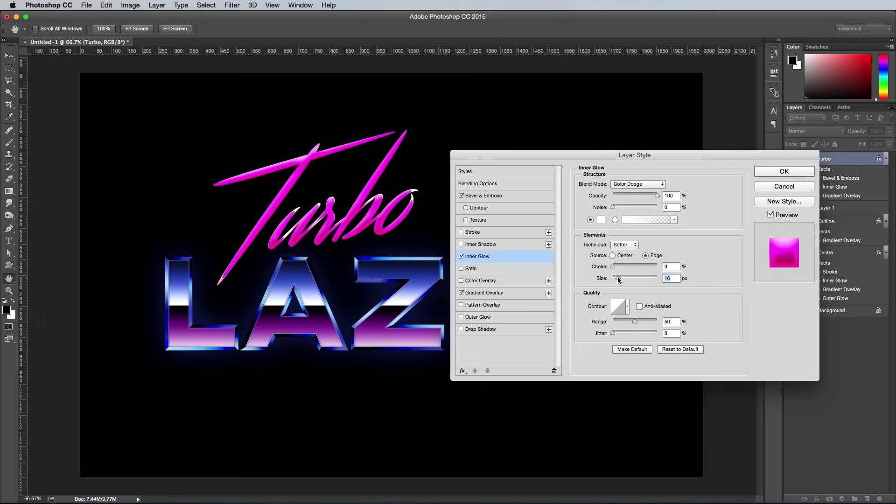
mouse_move(657, 196)
left_mouse_down()
mouse_move(626, 198)
mouse_move(637, 198)
left_mouse_up()
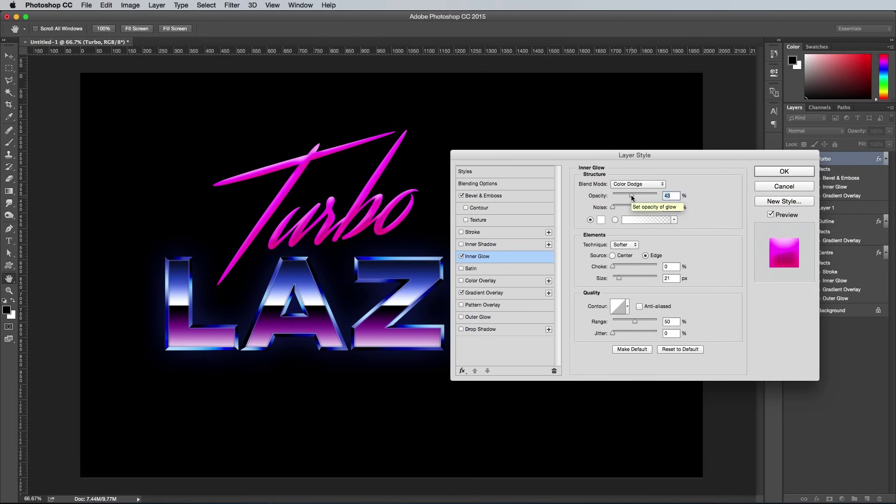
Enable a Normal-mode fc00ff outer glow of about 49 px at lower opacity and apply the layer style.
left_click(478, 316)
left_click(601, 220)
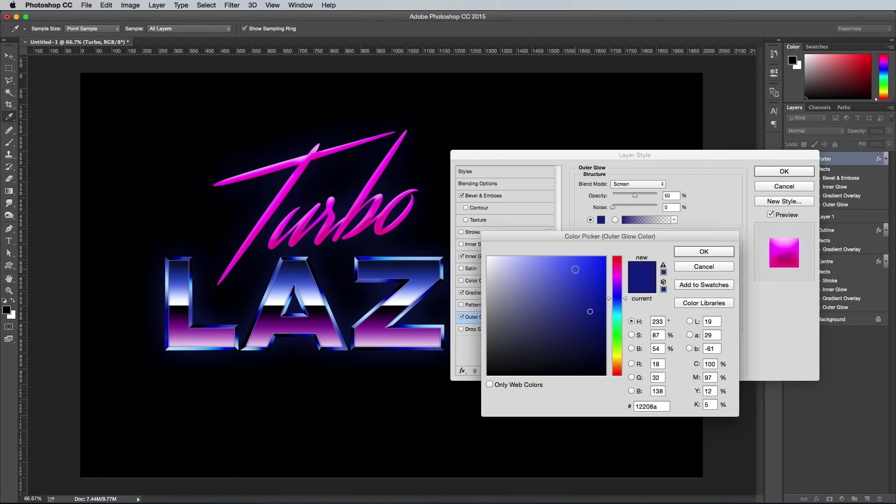
left_click(620, 280)
type("fc00ff")
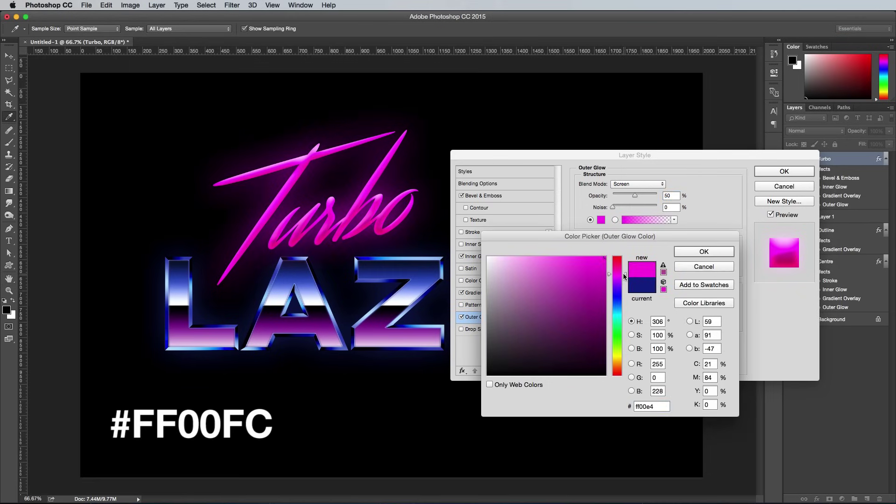
left_click(703, 251)
left_click(637, 184)
left_click(630, 118)
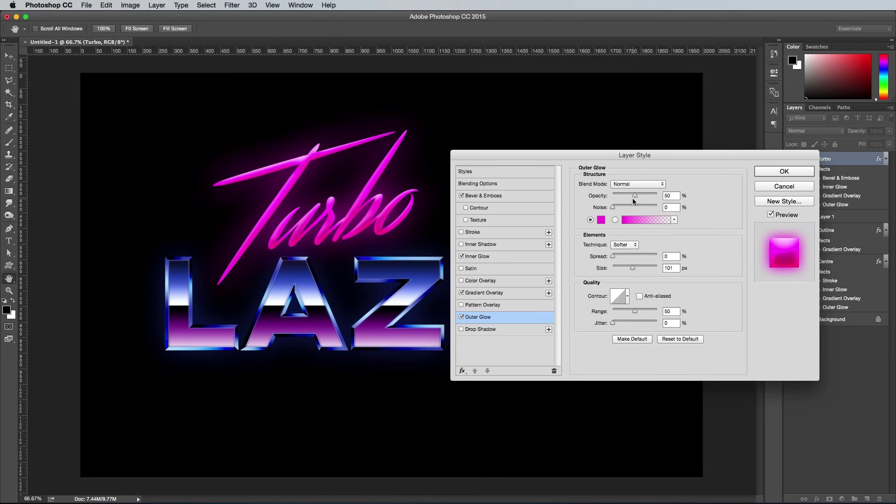
left_click_drag(633, 266, 623, 266)
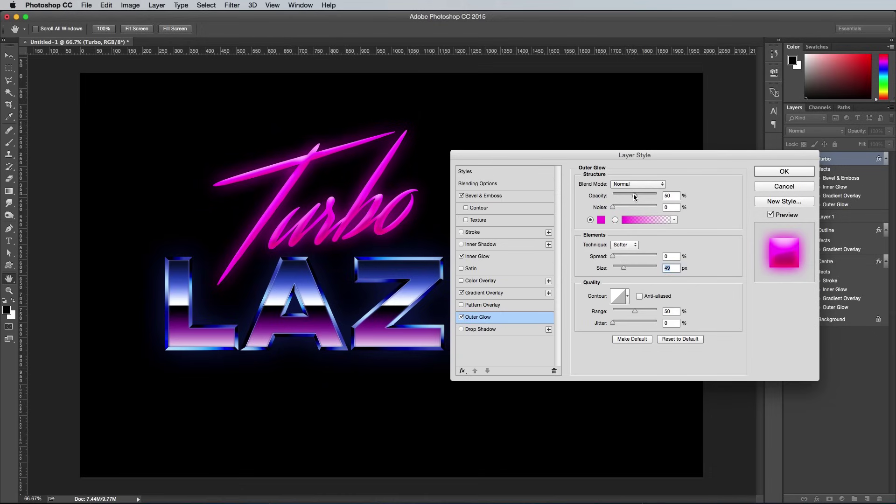
left_click_drag(634, 195, 623, 194)
left_click(782, 172)
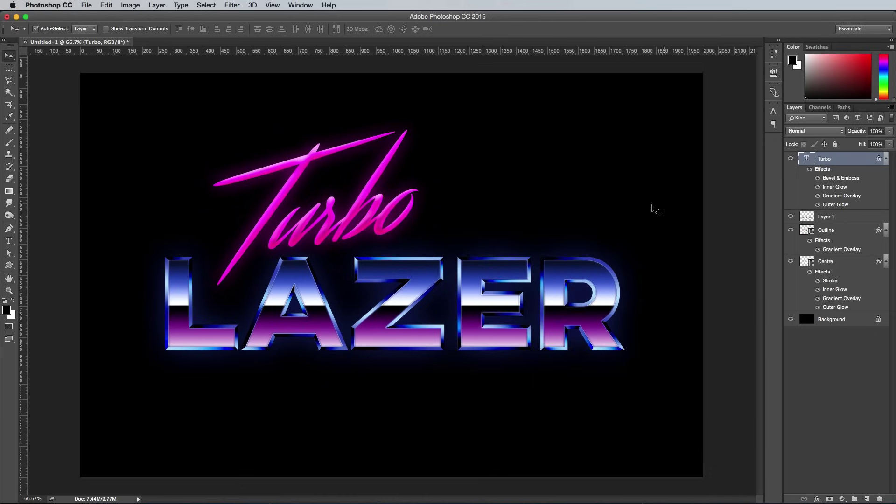
Add a new layer above Turbo and set the brush colour to bright magenta.
left_click(619, 268)
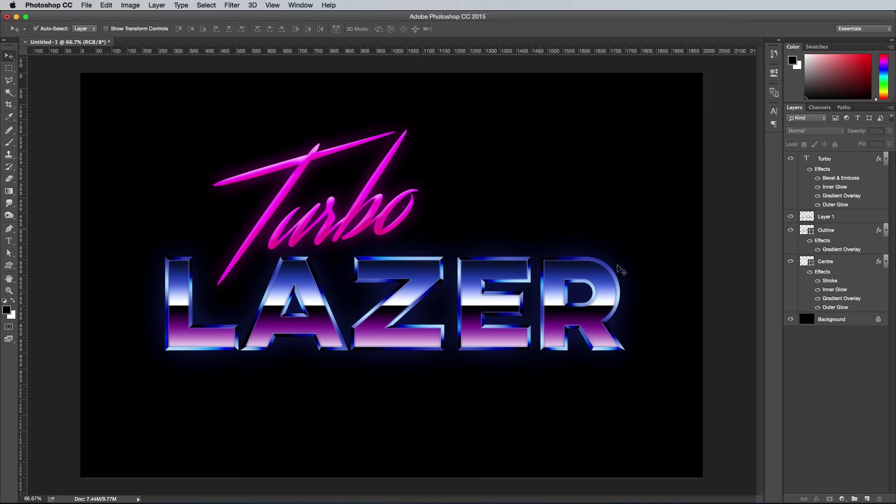
left_click(852, 165)
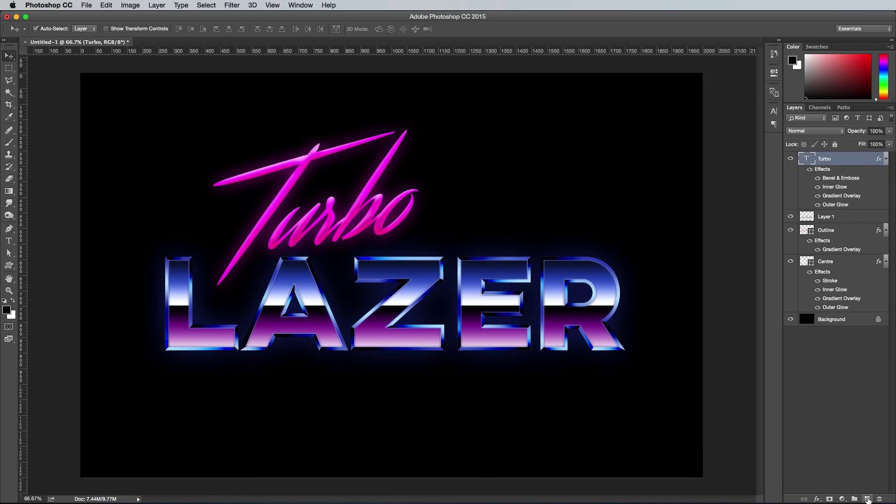
left_click(868, 499)
key("b")
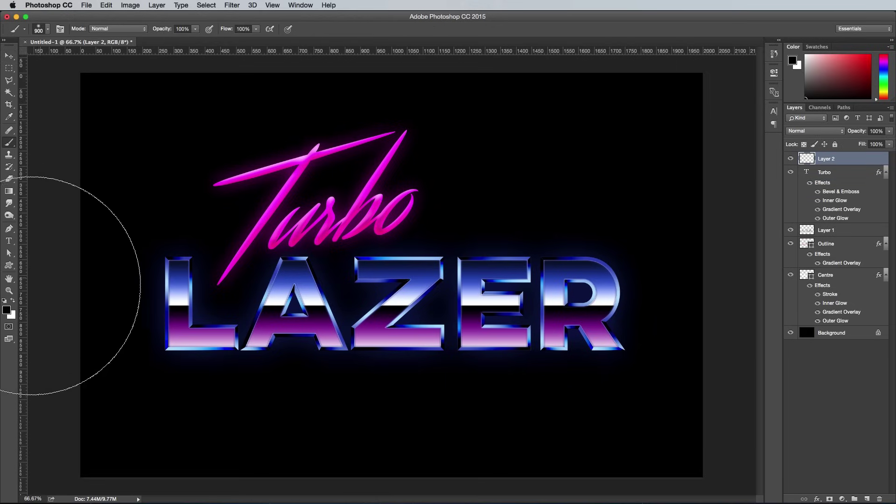
left_click(9, 310)
left_click_drag(628, 278, 620, 270)
left_click(583, 274)
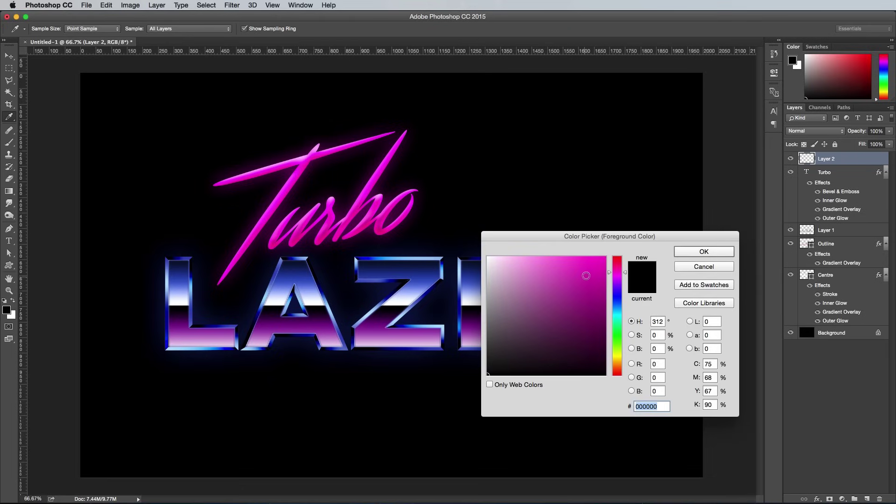
left_click(704, 252)
Paint soft magenta glow spots across the top of the LAZER letters with a ~175 px brush.
key("bracketleft")
key("bracketleft")
key("bracketleft")
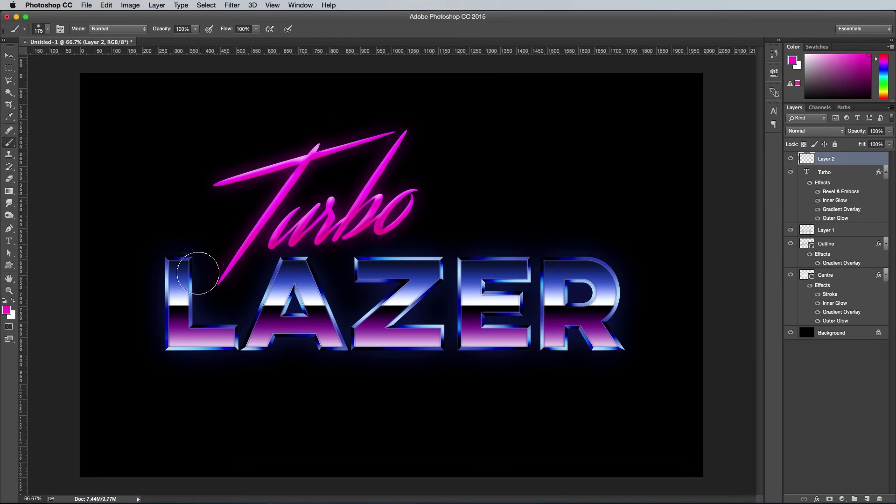
left_click(199, 268)
left_click(263, 264)
left_click_drag(291, 260, 428, 245)
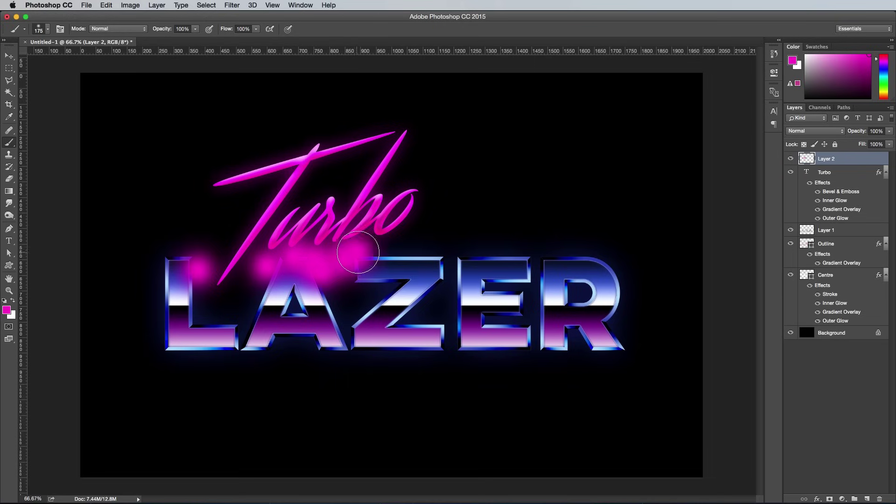
Erase the glow outside the LAZER letter shapes via an inverted selection, then deselect.
left_click(805, 277, "ctrl")
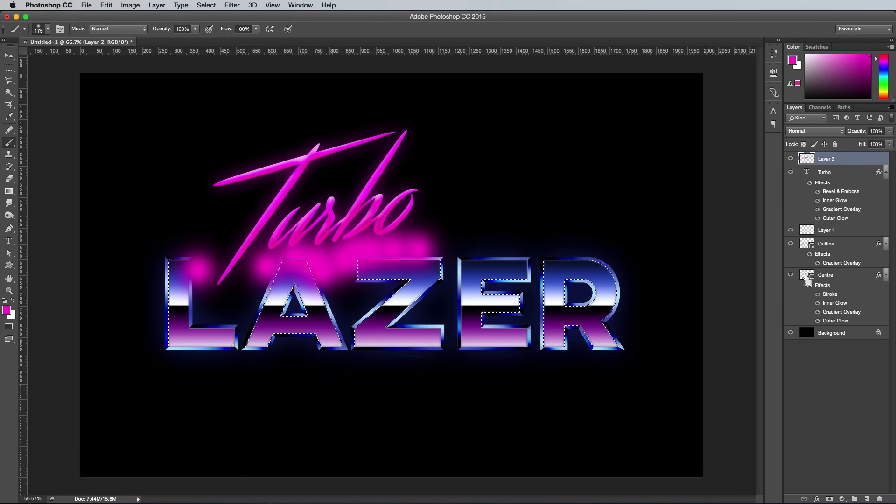
left_click(806, 243, "ctrl")
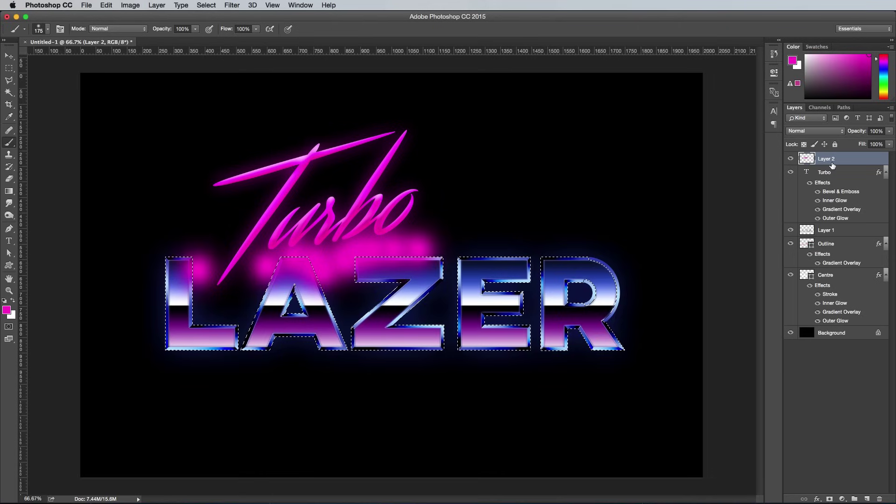
key("ctrl+shift+i")
key("Delete")
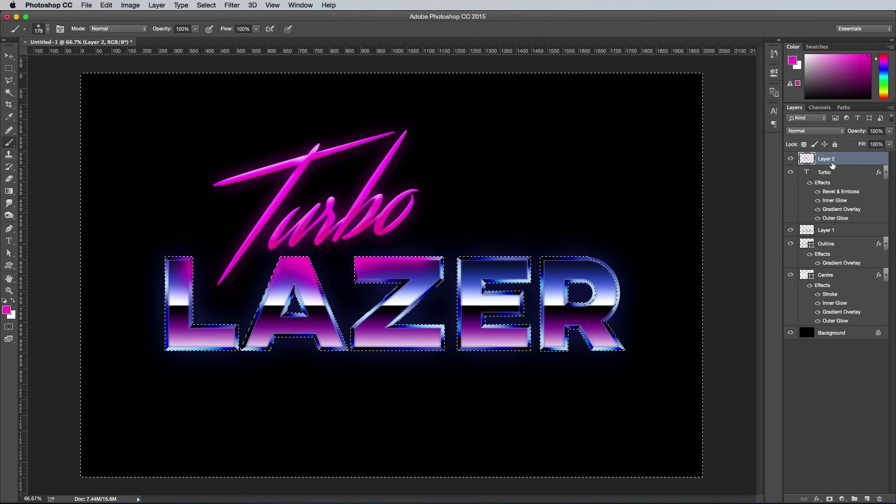
key("ctrl+d")
Set Layer 2 to Color blending at 57% opacity.
left_click(825, 133)
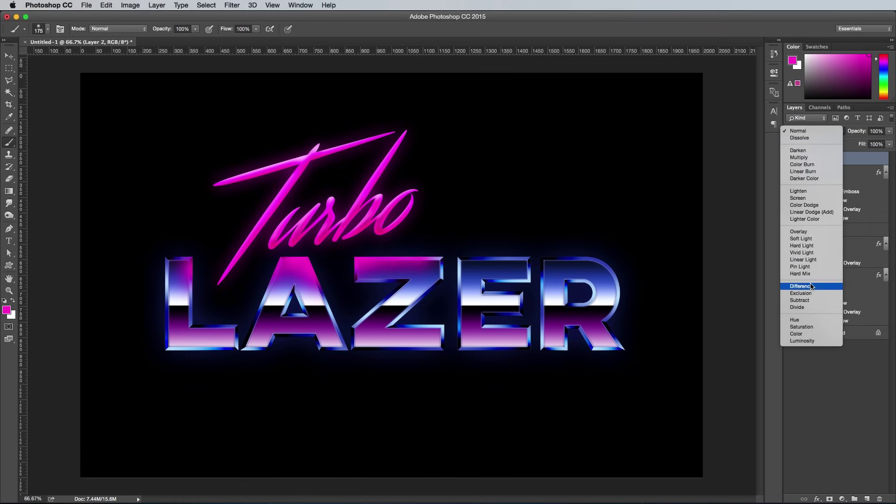
left_click(797, 334)
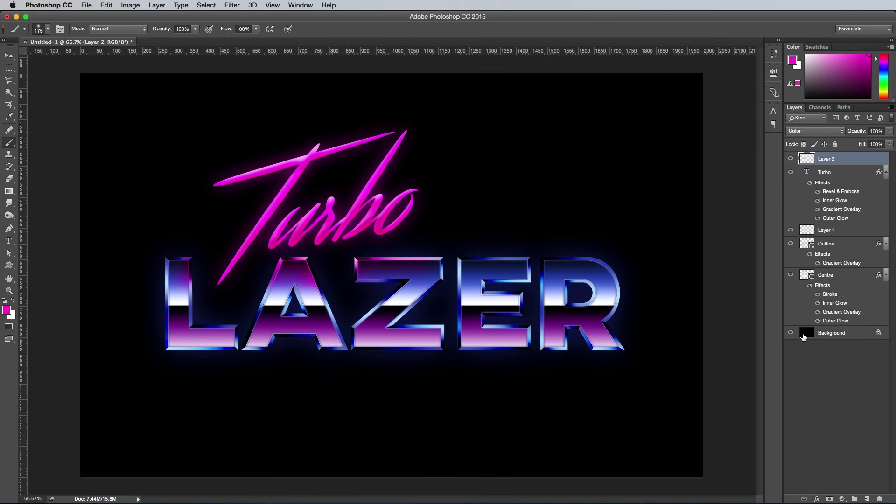
left_click(891, 132)
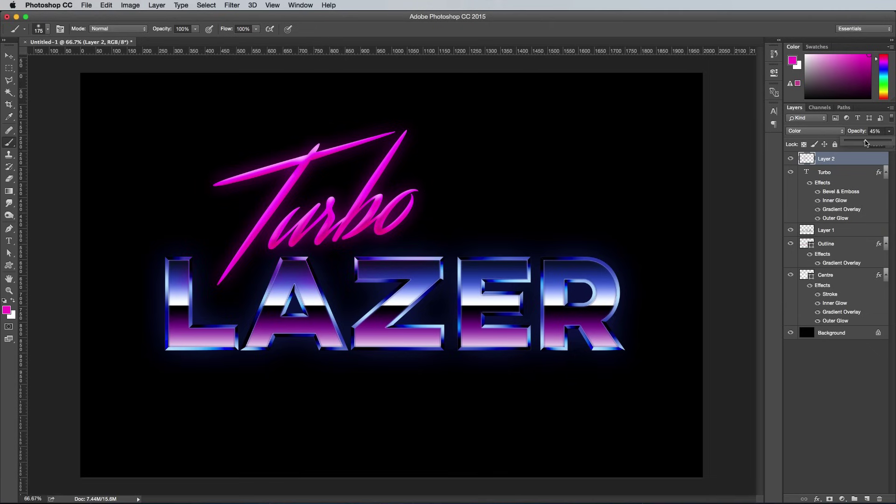
left_click_drag(874, 142, 871, 142)
key("v")
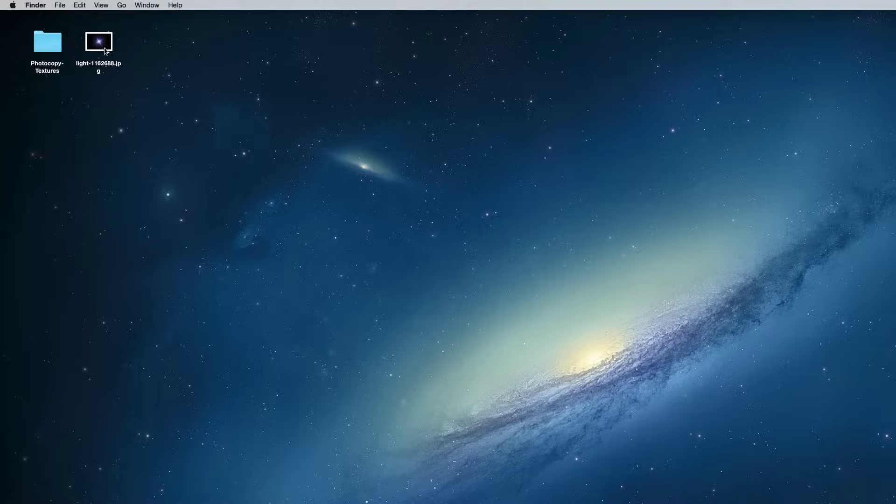
Place the light flare JPG and duplicate rotated Screen-blended copies onto the L, R and A corners.
mouse_move(105, 51)
left_mouse_down()
mouse_move(368, 260)
mouse_move(442, 258)
mouse_move(166, 350)
mouse_move(581, 287)
mouse_move(628, 268)
mouse_move(293, 287)
mouse_move(600, 353)
mouse_move(303, 261)
left_mouse_up()
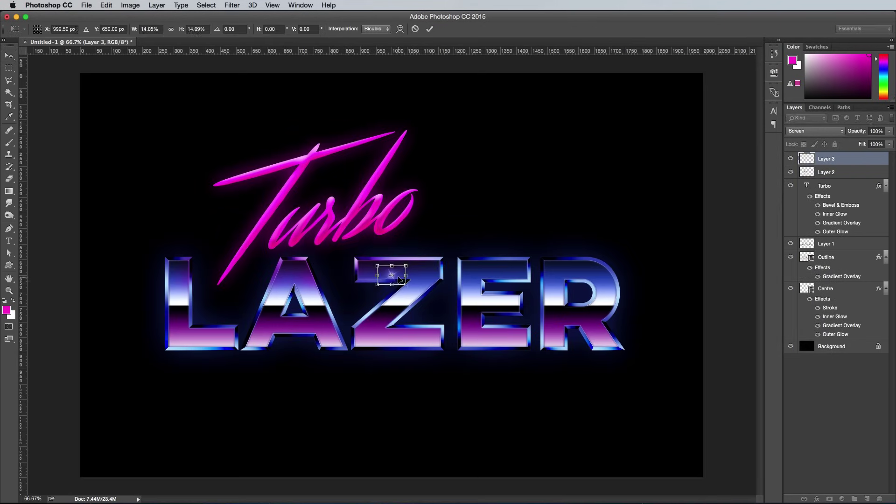
key("Return")
key("ctrl+t")
key("Return")
key("ctrl+t")
key("Return")
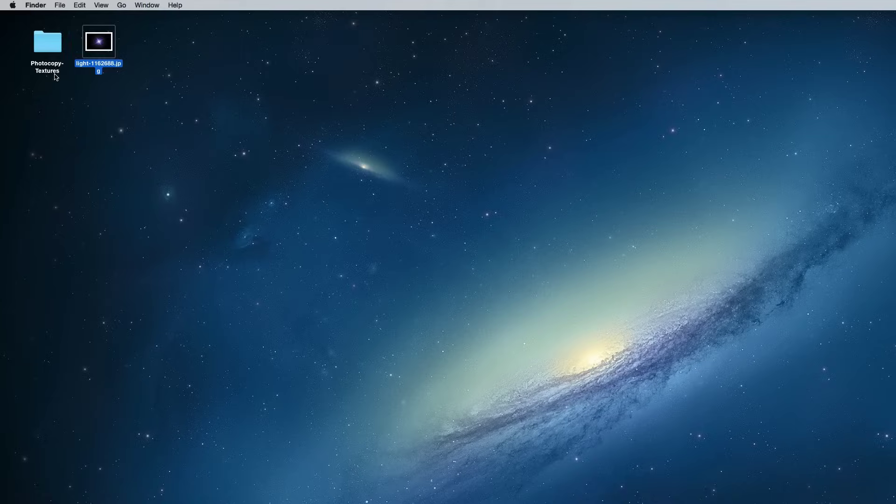
double_click(57, 76)
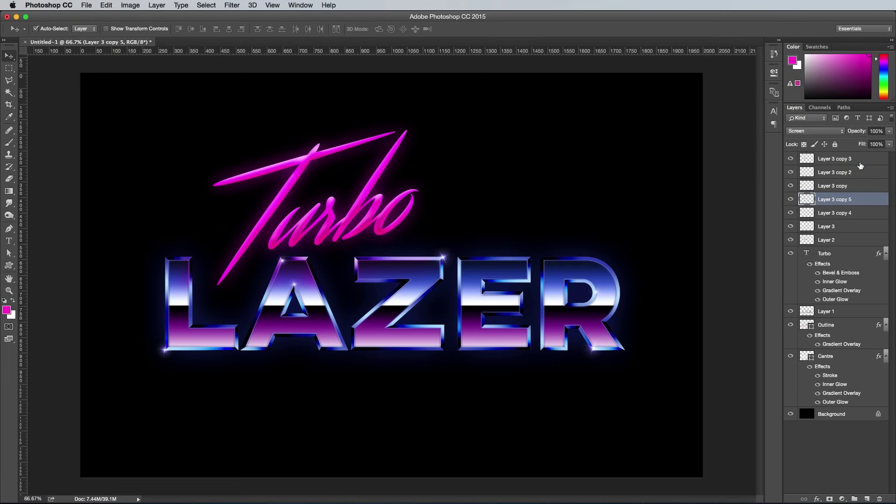
Place a Photocopy-Textures JPG and scale it to cover the canvas.
left_click(845, 415)
key("ctrl+minus")
key("ctrl+t")
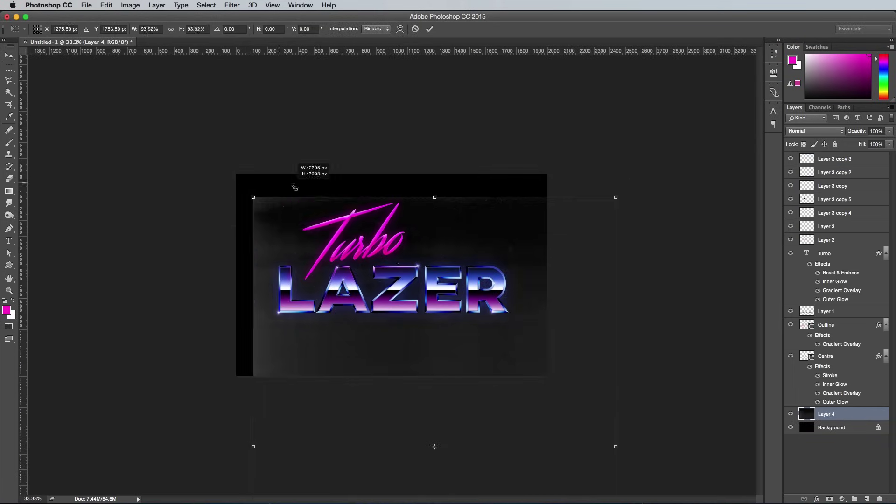
mouse_move(292, 176)
left_mouse_down()
mouse_move(469, 212)
mouse_move(470, 146)
left_mouse_up()
key("Return")
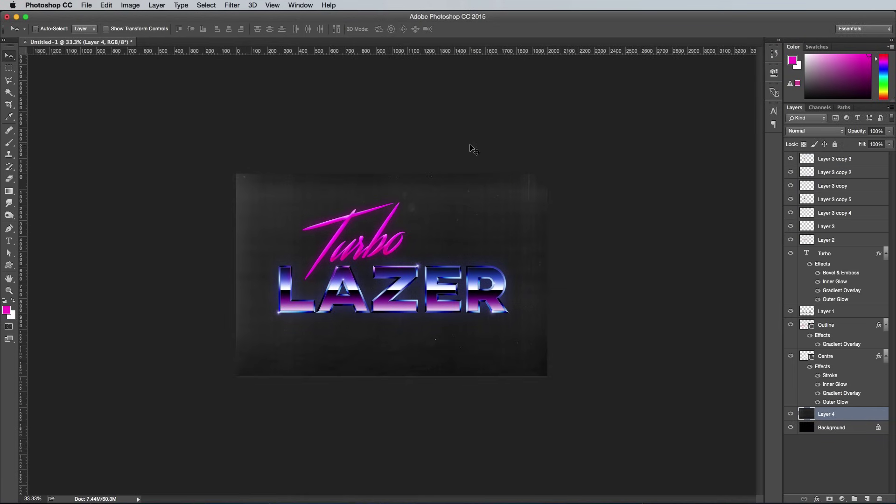
Darken the texture with Levels and fade the layer to 82% opacity.
key("ctrl+l")
left_click_drag(787, 223, 676, 223)
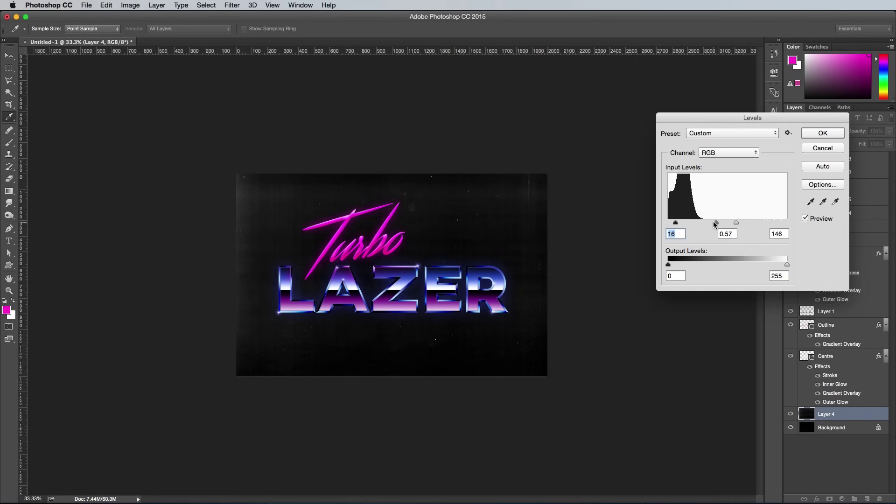
left_click(822, 133)
key("v")
key("ctrl+plus")
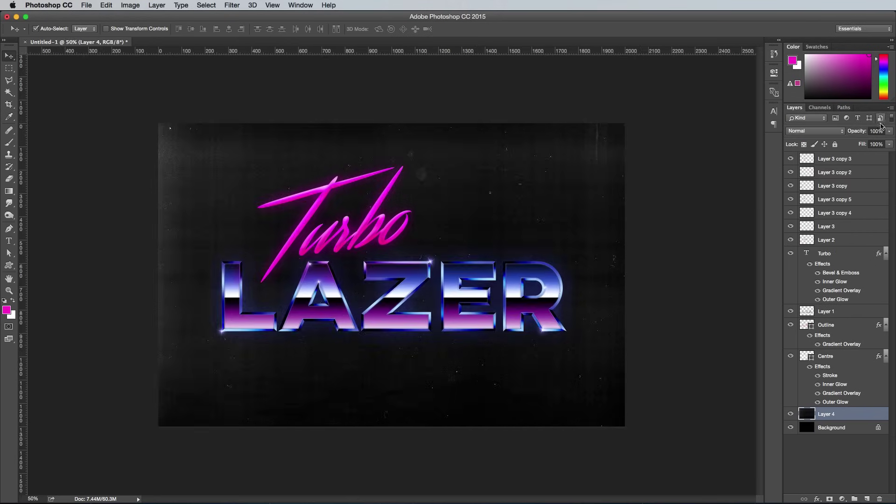
left_click_drag(888, 130, 866, 143)
key("ctrl+plus")
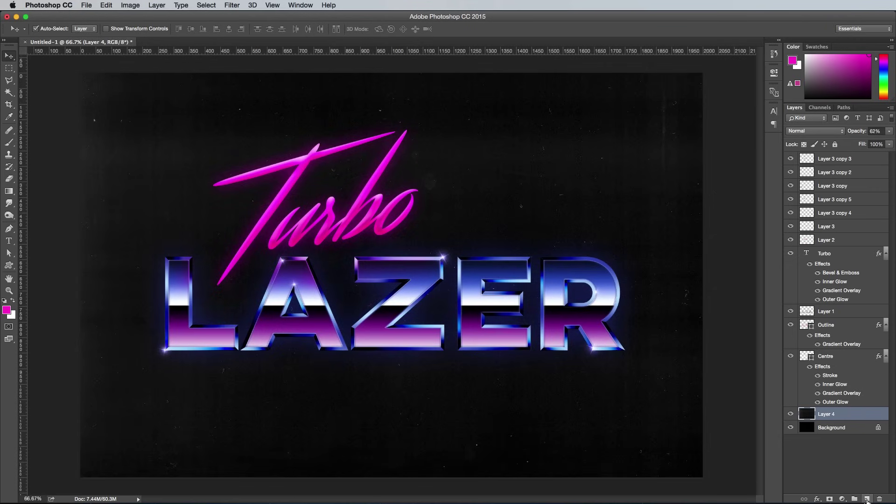
Add Layer 5 and paint a large soft magenta glow around Turbo.
left_click(867, 500)
key("b")
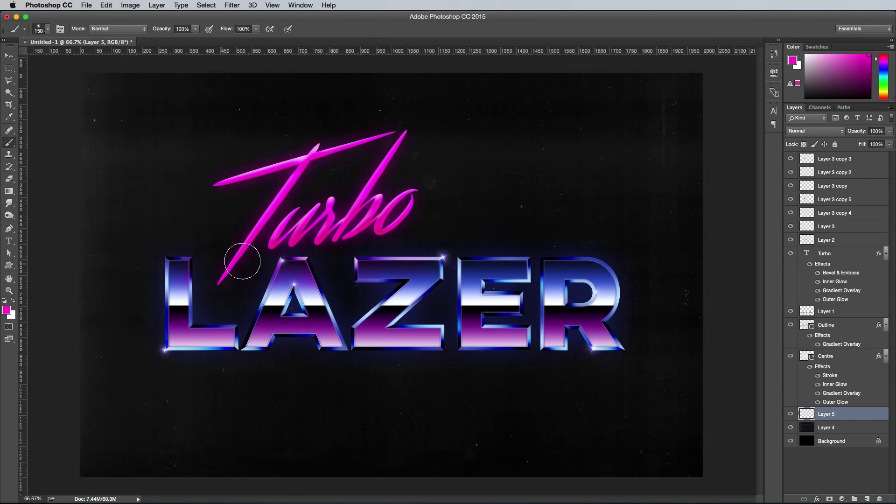
key("bracketright")
key("bracketright")
key("bracketright")
key("bracketright")
key("bracketright")
key("bracketright")
left_click_drag(210, 144, 380, 179)
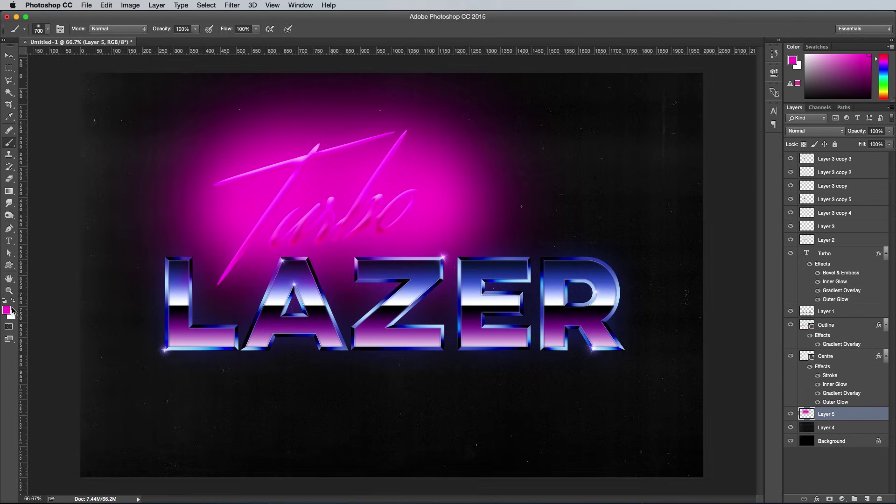
Switch the brush to blue and paint a soft blue glow around LAZER.
left_click(7, 310)
left_click(611, 294)
left_click(584, 282)
left_click(703, 250)
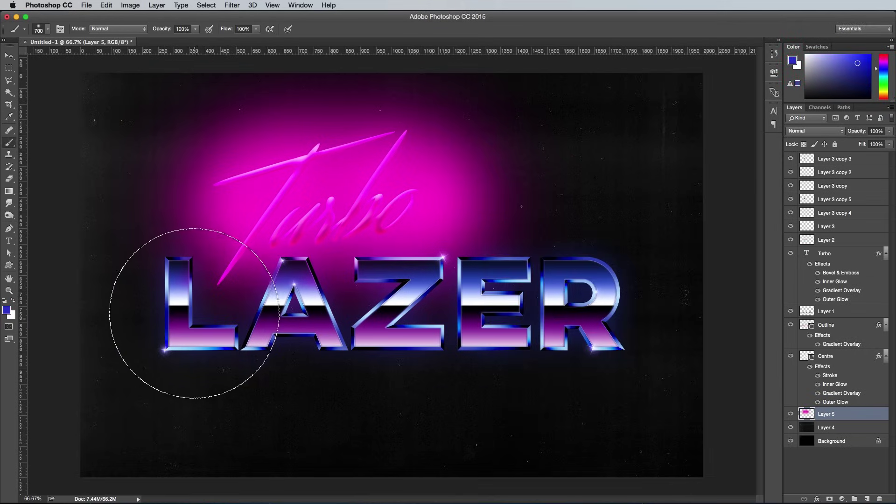
left_click_drag(194, 312, 579, 324)
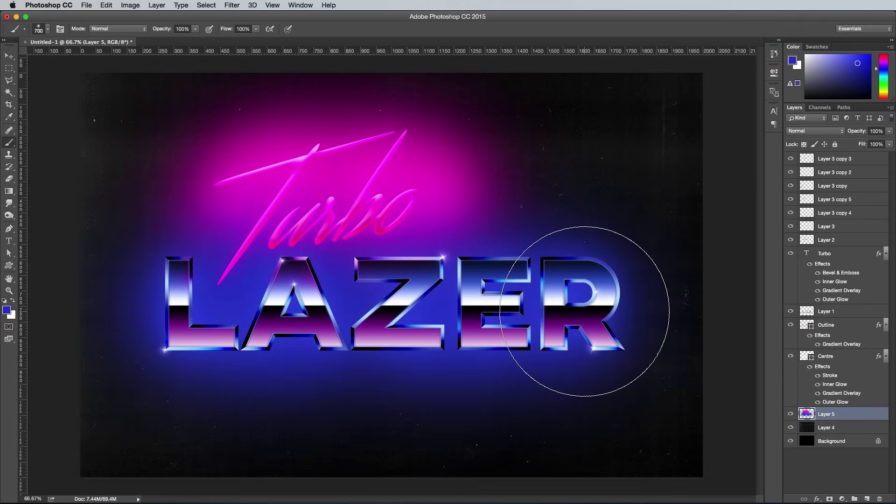
Set Layer 5 to Color blending at about 26% opacity.
left_click(828, 131)
left_click(803, 335)
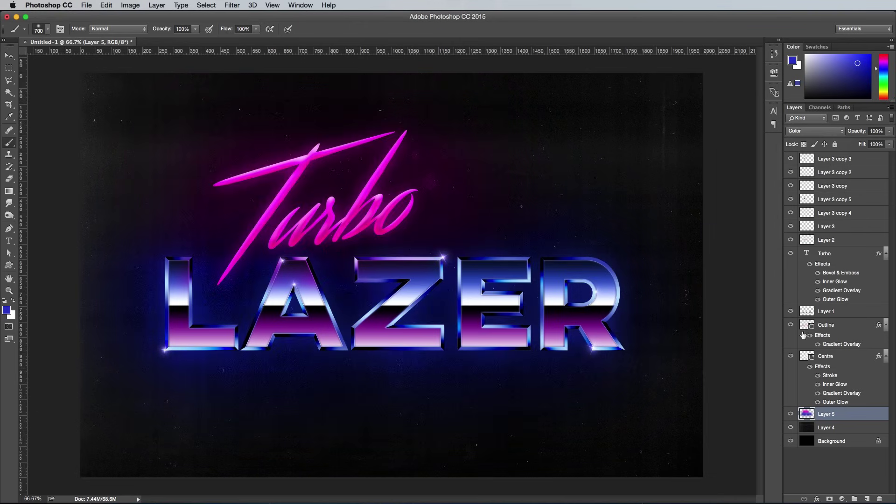
left_click(888, 132)
key("v")
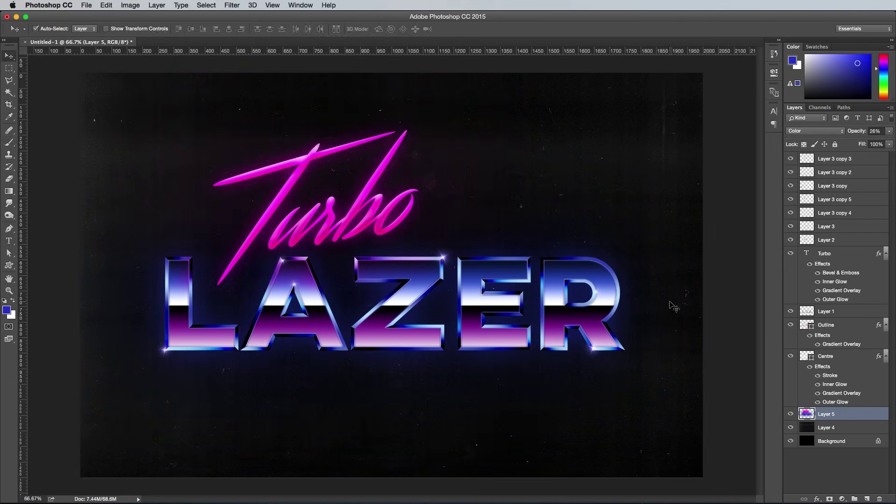
Copy the whole artwork merged and paste it as a new top Layer 6.
key("ctrl+a")
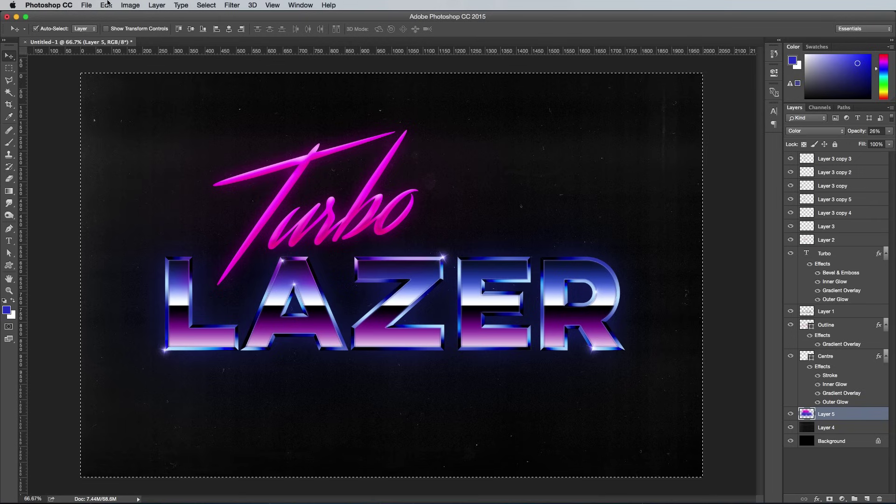
left_click(107, 5)
left_click(126, 79)
left_click(862, 161)
key("ctrl+v")
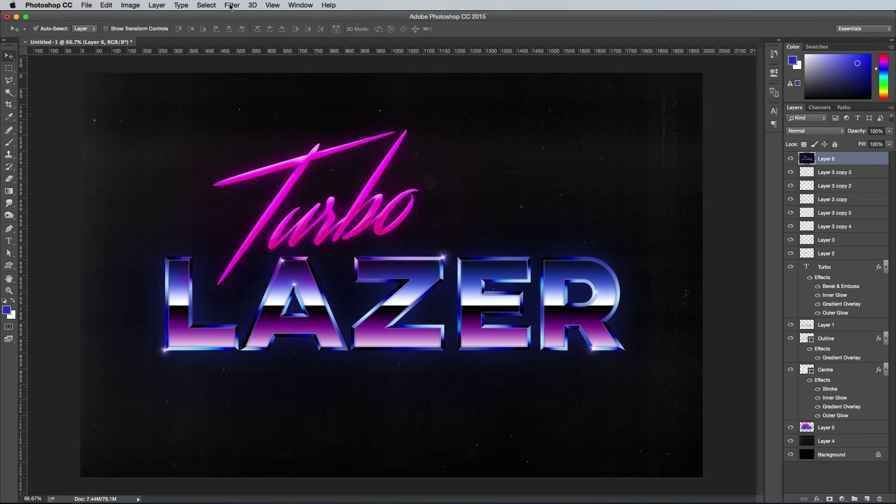
Apply 2% Gaussian monochromatic Add Noise to Layer 6 for fine grain.
left_click(230, 6)
left_click(350, 143)
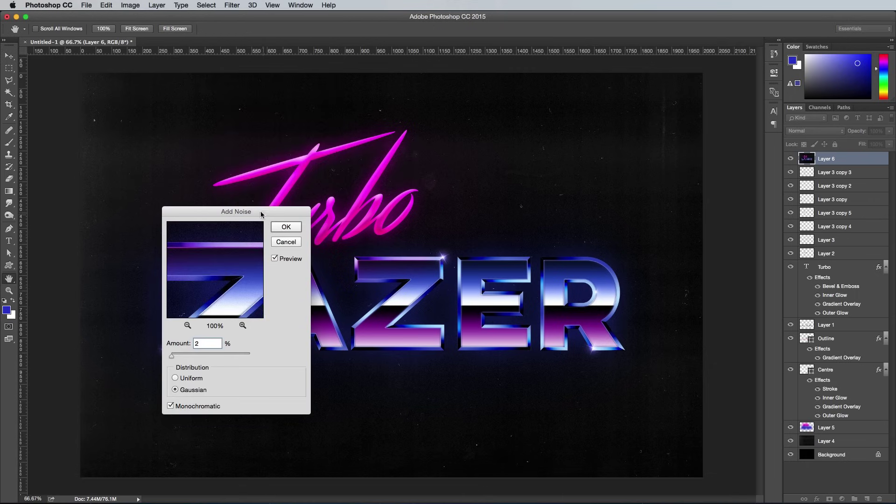
left_click_drag(261, 214, 527, 128)
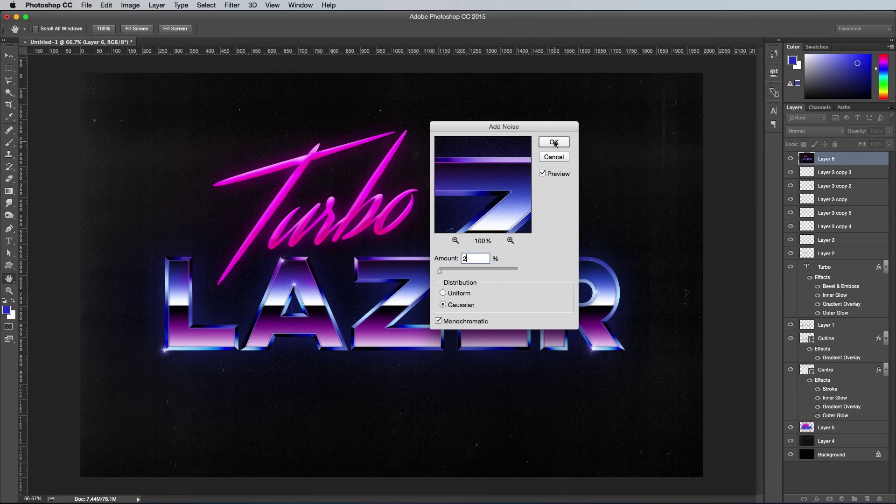
left_click(553, 143)
key("v")
key("ctrl+plus")
key("ctrl+plus")
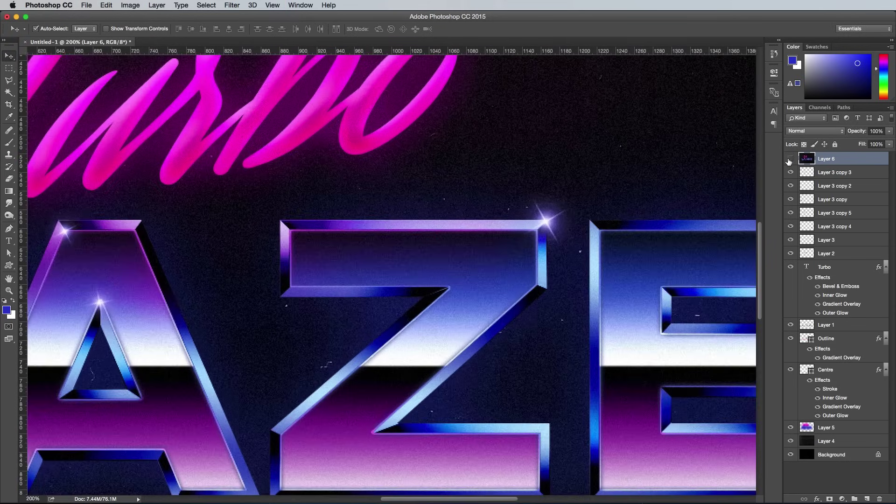
left_click(789, 160)
key("ctrl+minus")
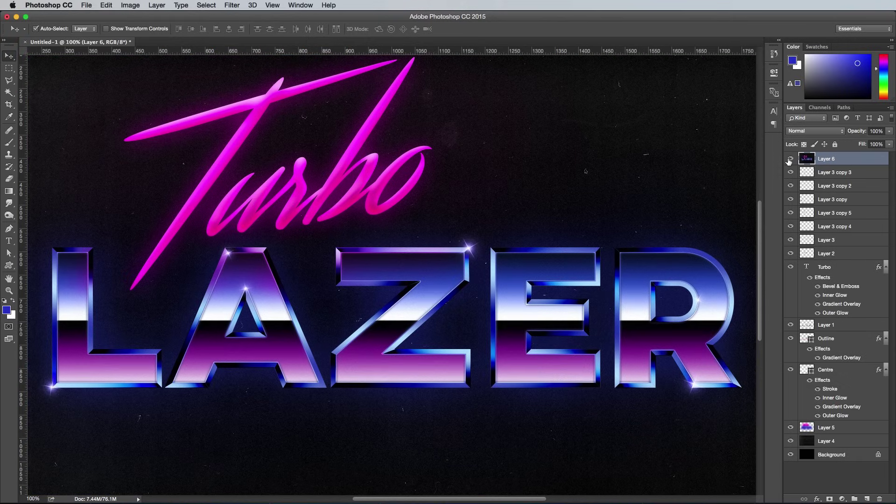
key("ctrl+minus")
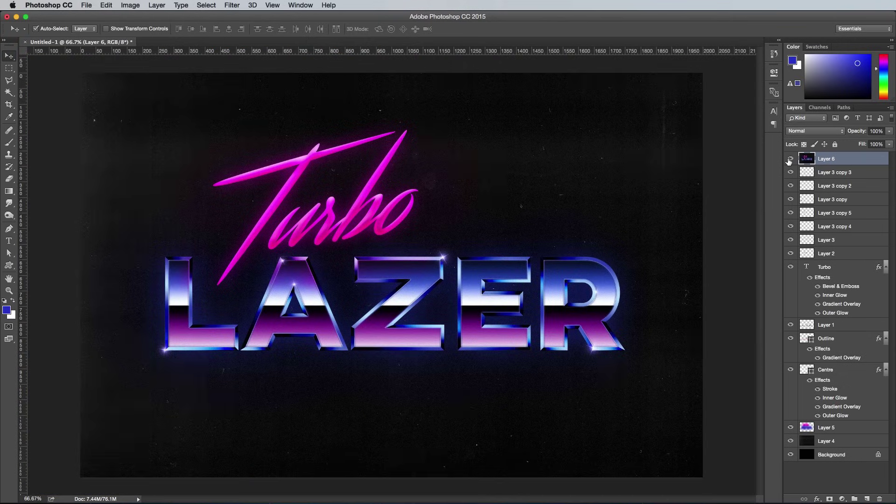